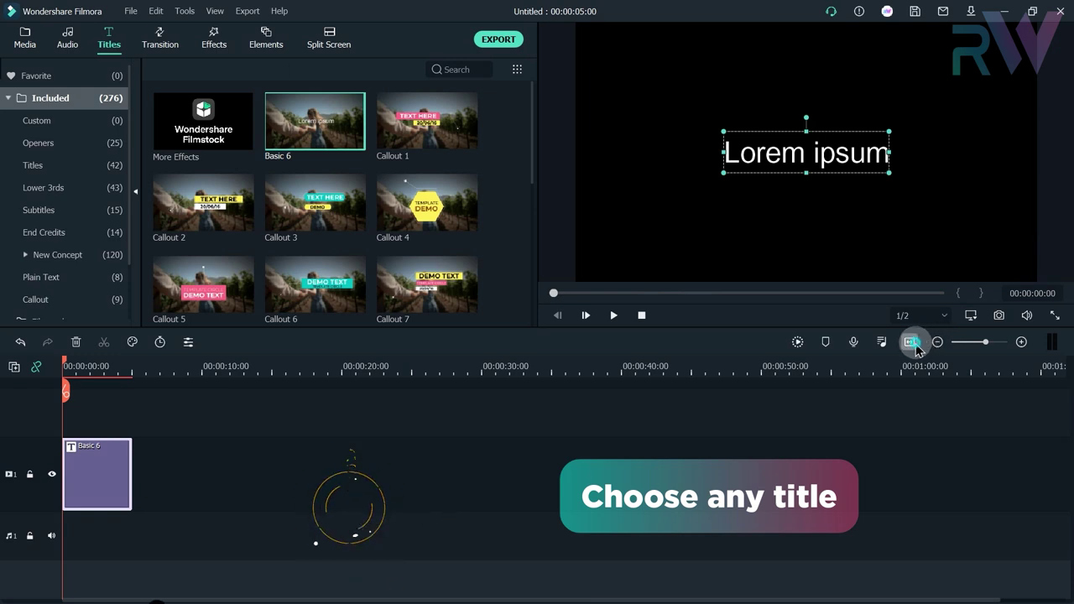
Open the Basic 6 title in the advanced text editor and replace its text with YOUR, PICTURES and PRESENTS on three lines.
right_click(691, 459)
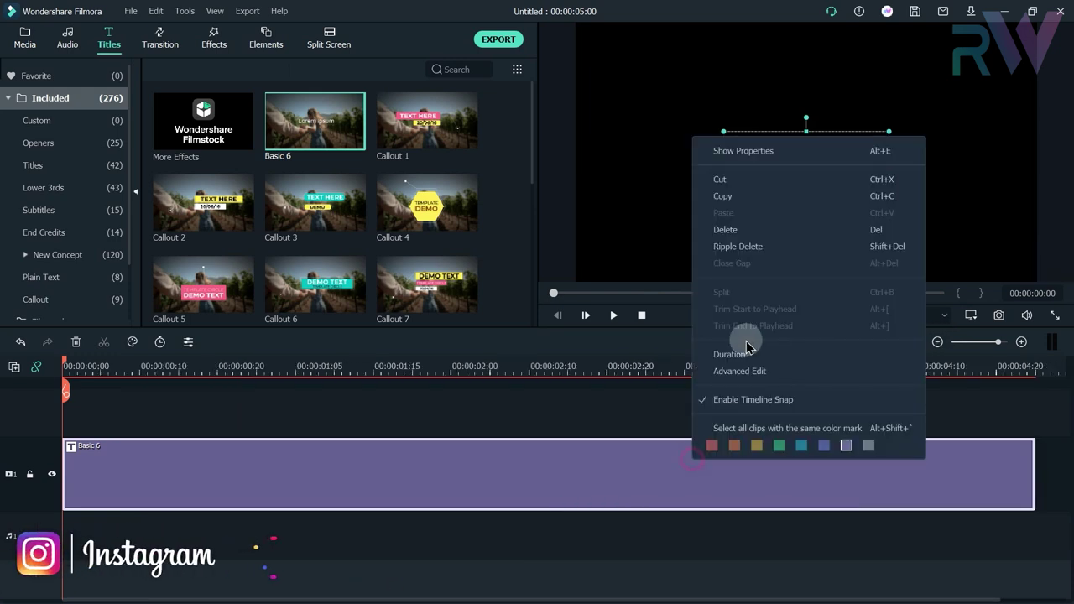
click(730, 150)
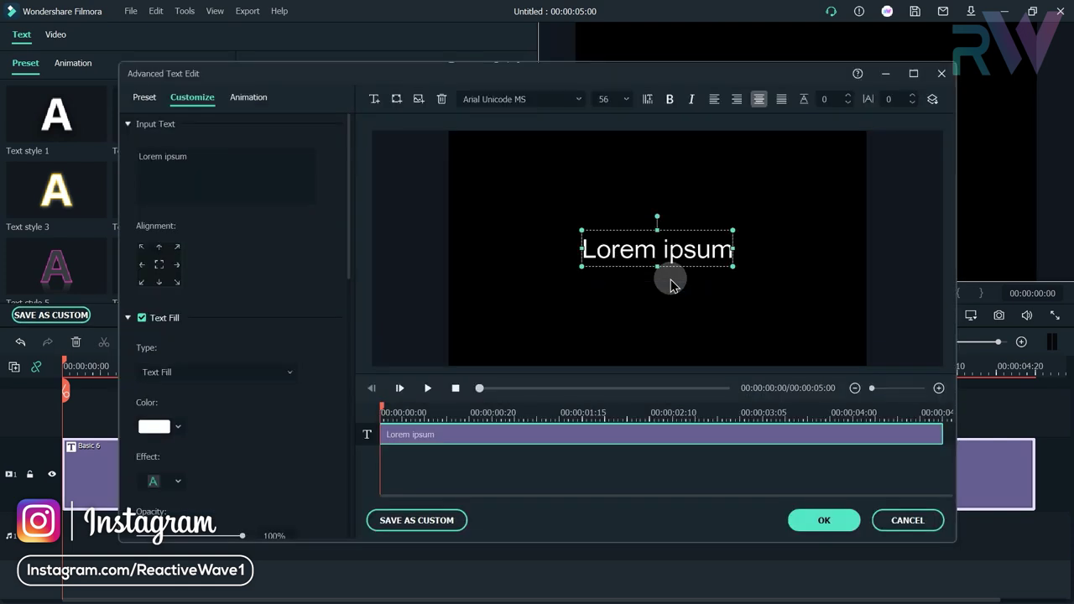
double_click(661, 247)
text(YOUR)
text( PICTURES)
key(Return)
text(PRESENTS)
Set the font size of the PRESENTS line to 28.
drag(727, 283, 587, 287)
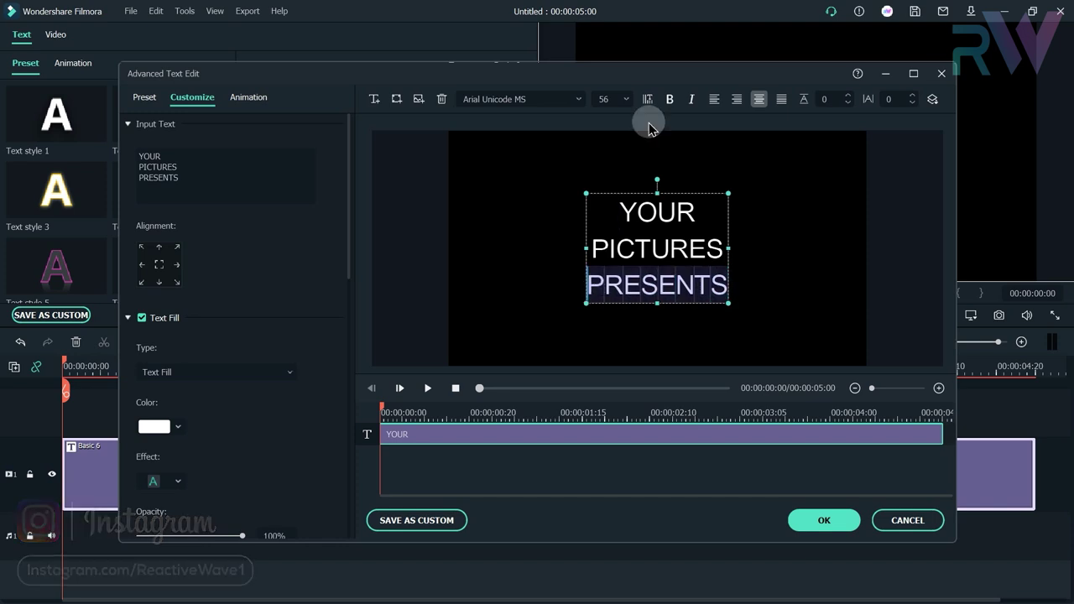
click(610, 99)
text(4430)
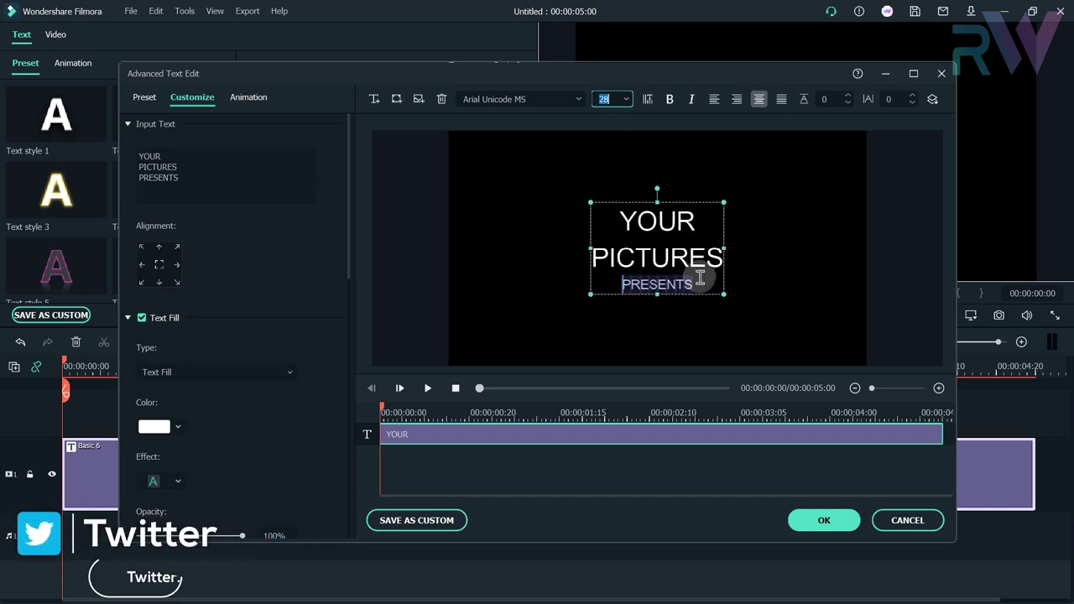
Change the font of the whole title text to Montserrat Black.
key(ctrl+a)
click(544, 99)
text(mont)
click(786, 234)
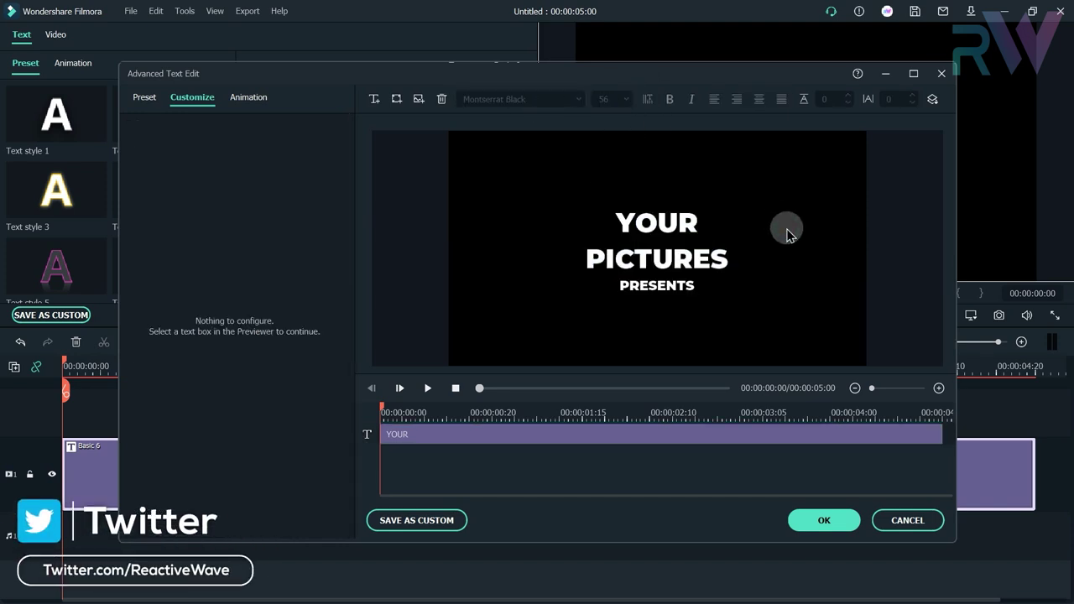
Apply the Random 2 animation to the YOUR PICTURES PRESENTS text.
click(566, 435)
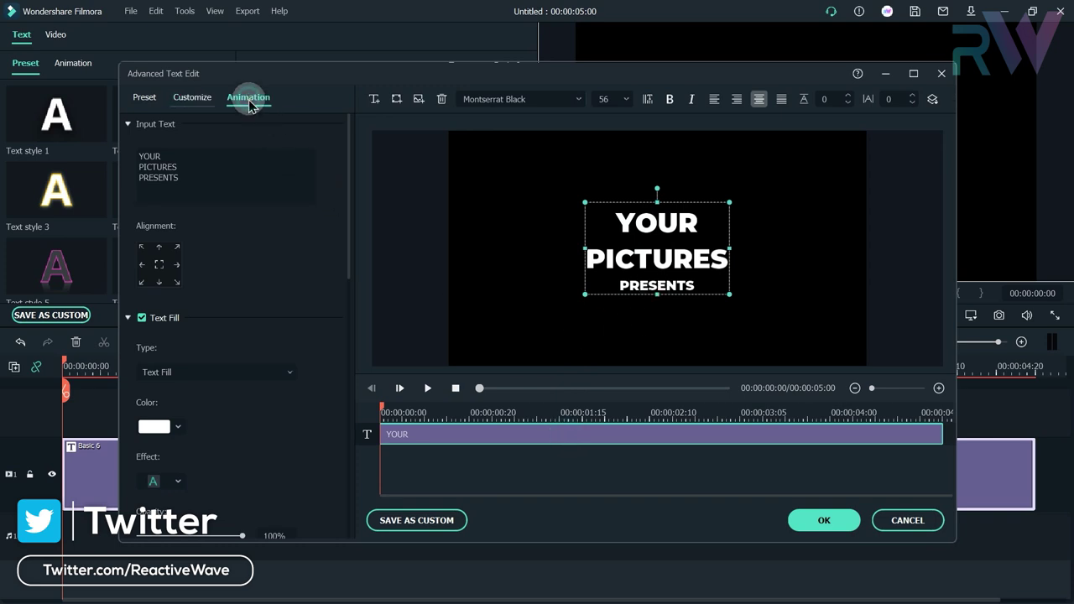
click(248, 98)
scroll(348, 241, down, 3)
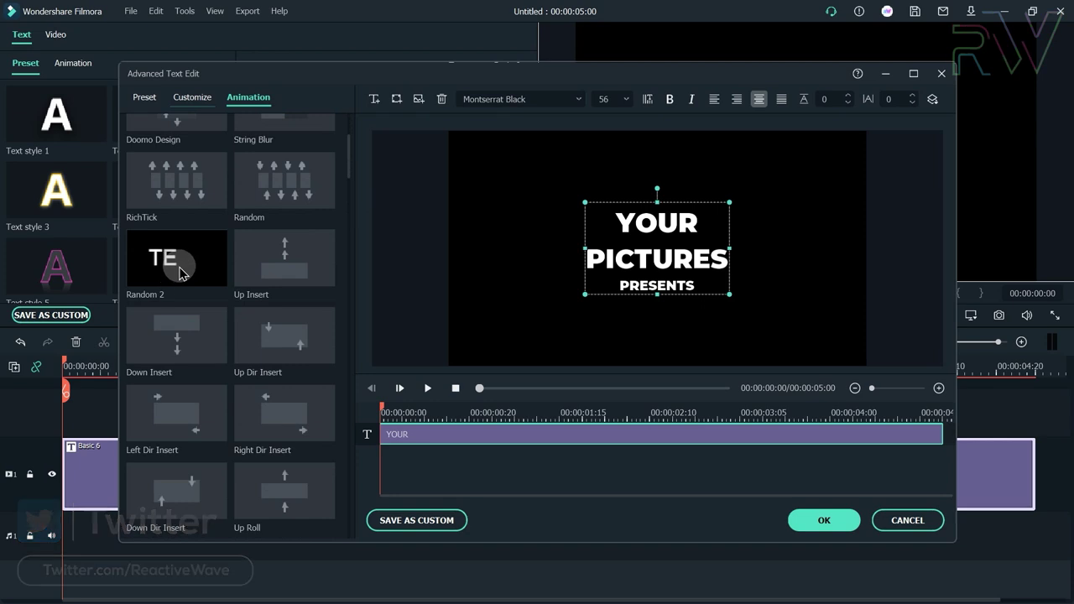
click(177, 270)
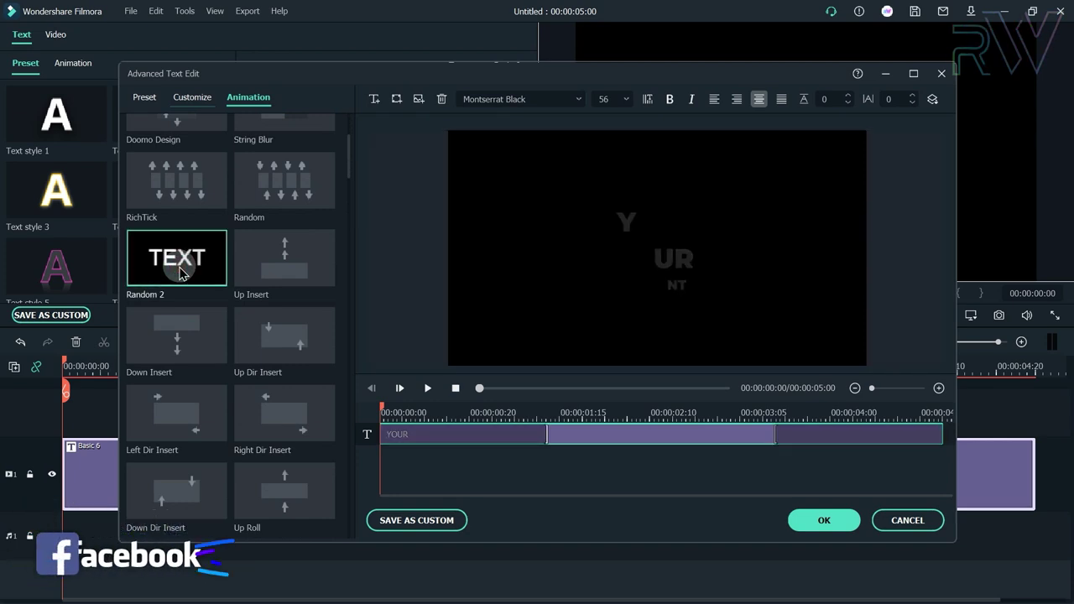
Change the text fill colour of the title to bright green, #00ff00.
click(192, 98)
scroll(327, 318, down, 1)
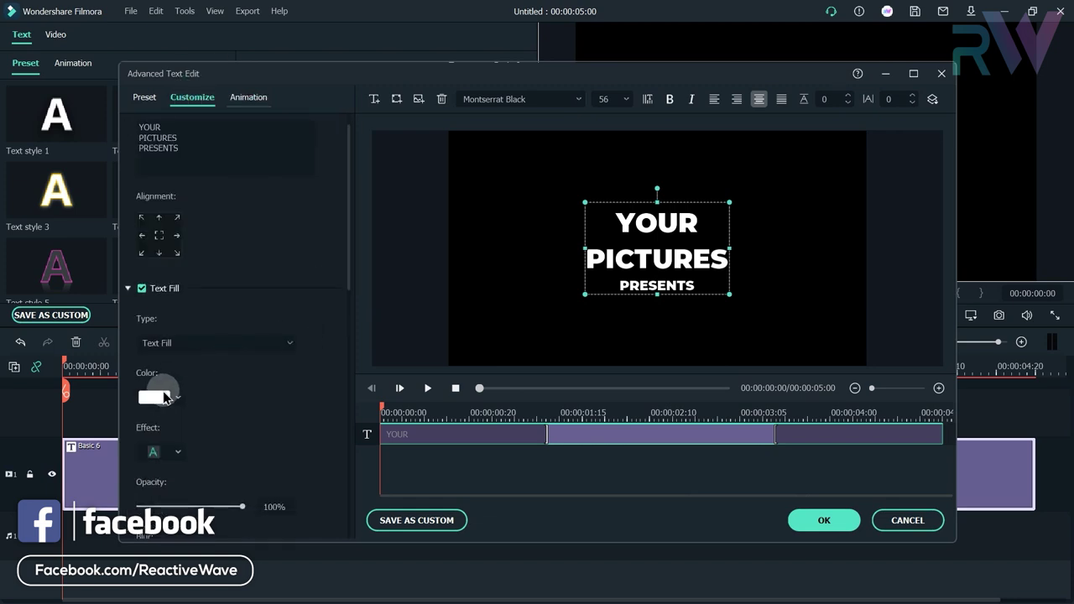
click(156, 402)
click(172, 497)
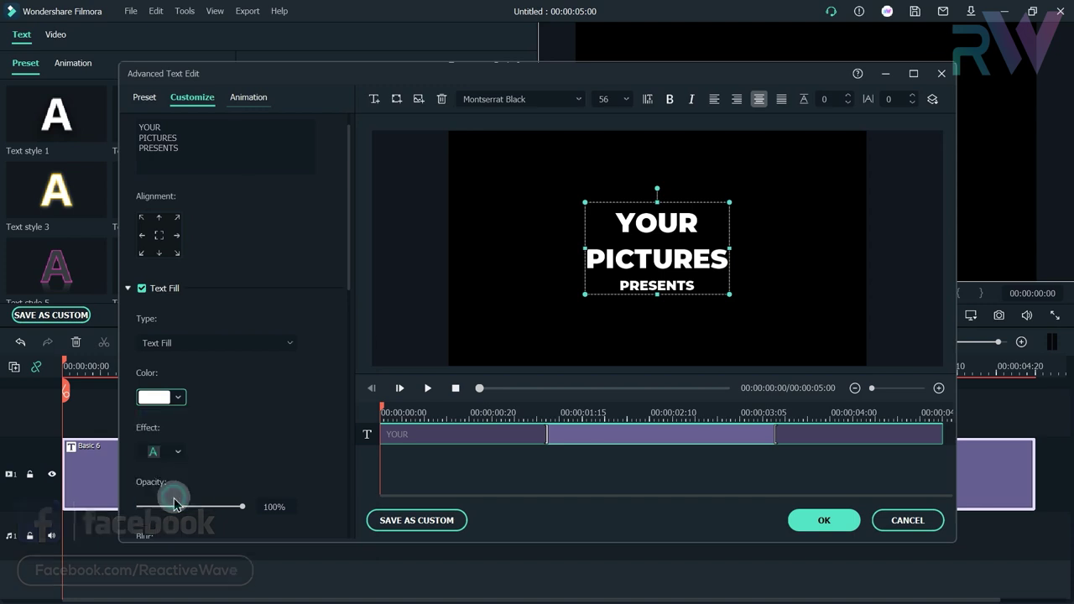
drag(200, 300, 268, 201)
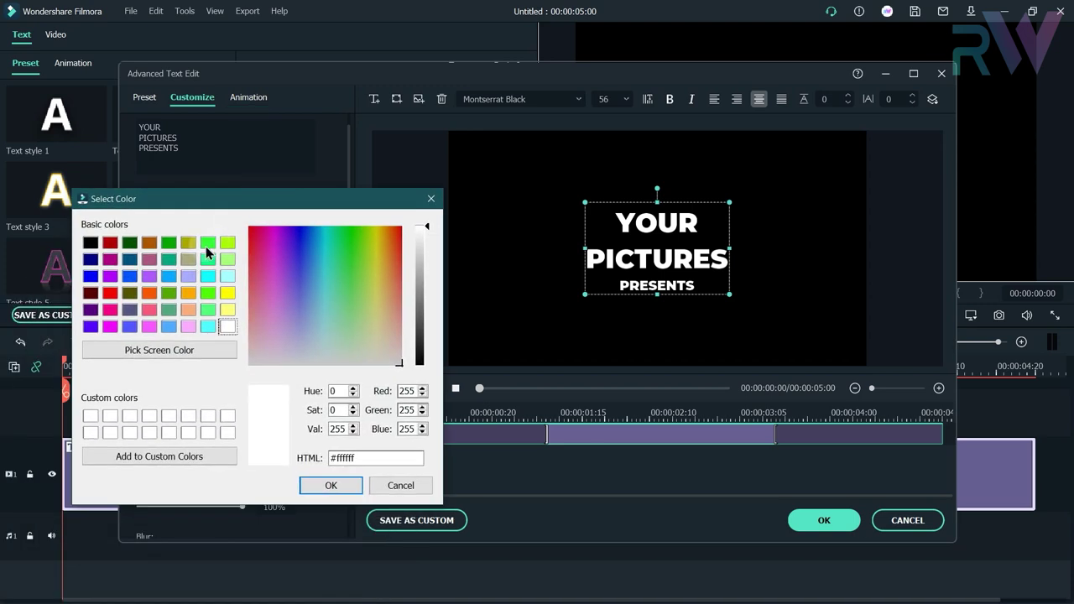
click(207, 245)
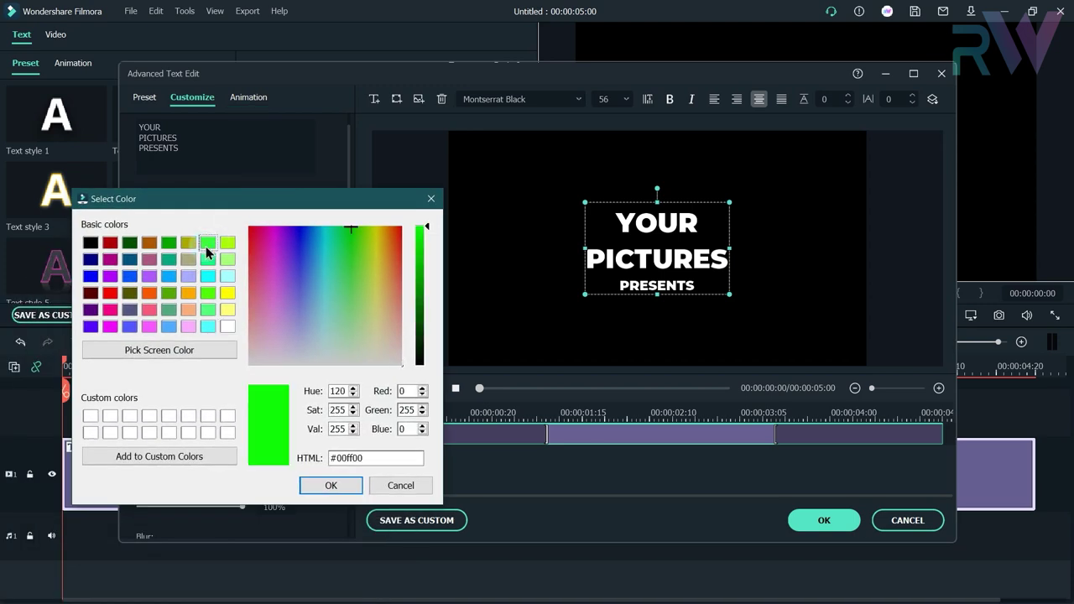
click(330, 486)
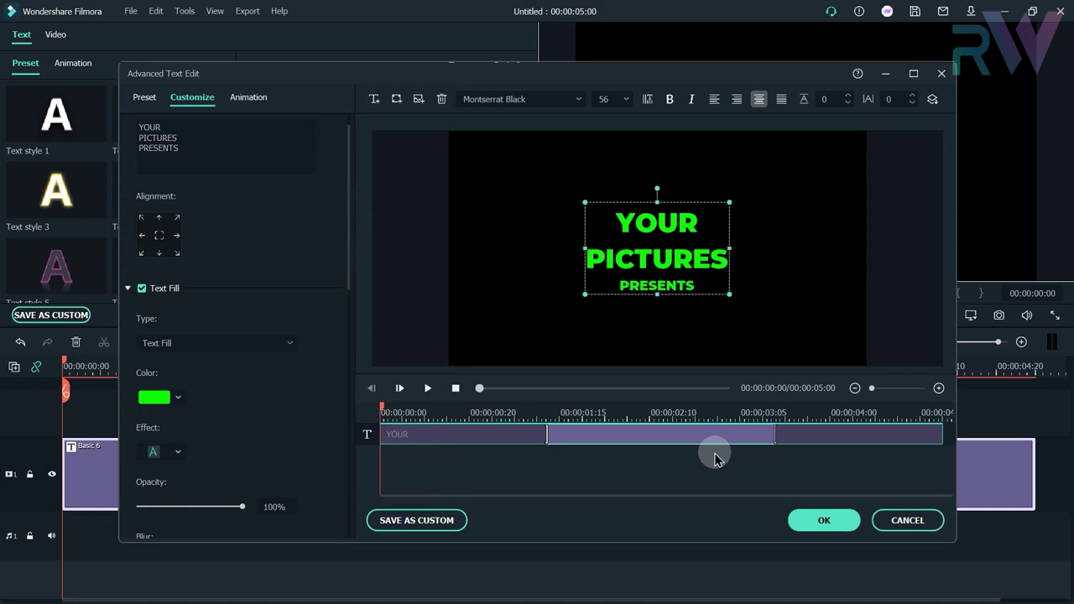
Apply the title edits and export the title as an MP4 video named TEXT 1.
click(823, 522)
click(501, 314)
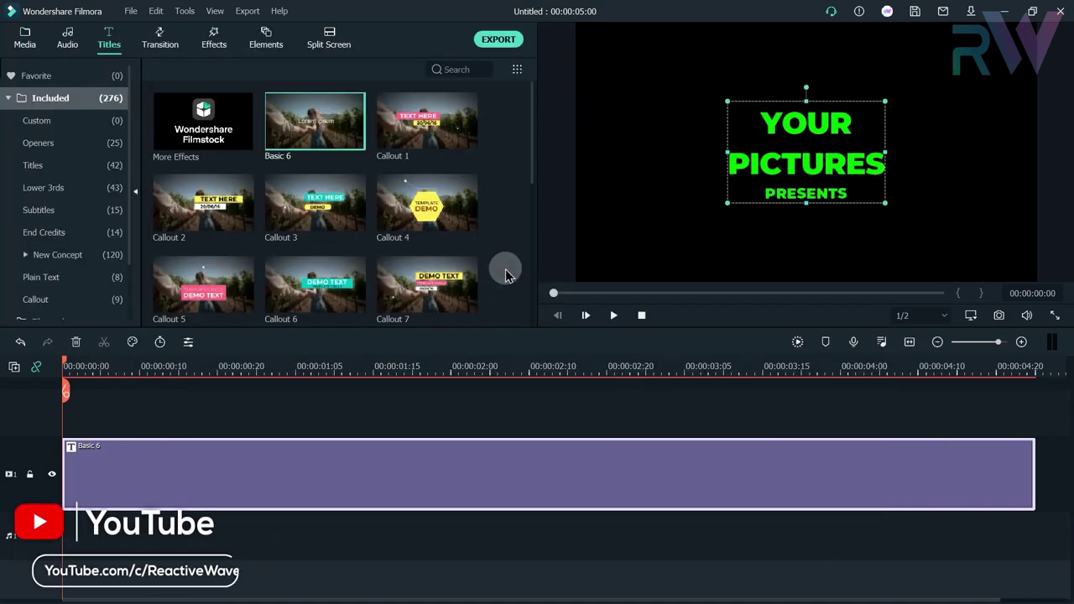
click(506, 44)
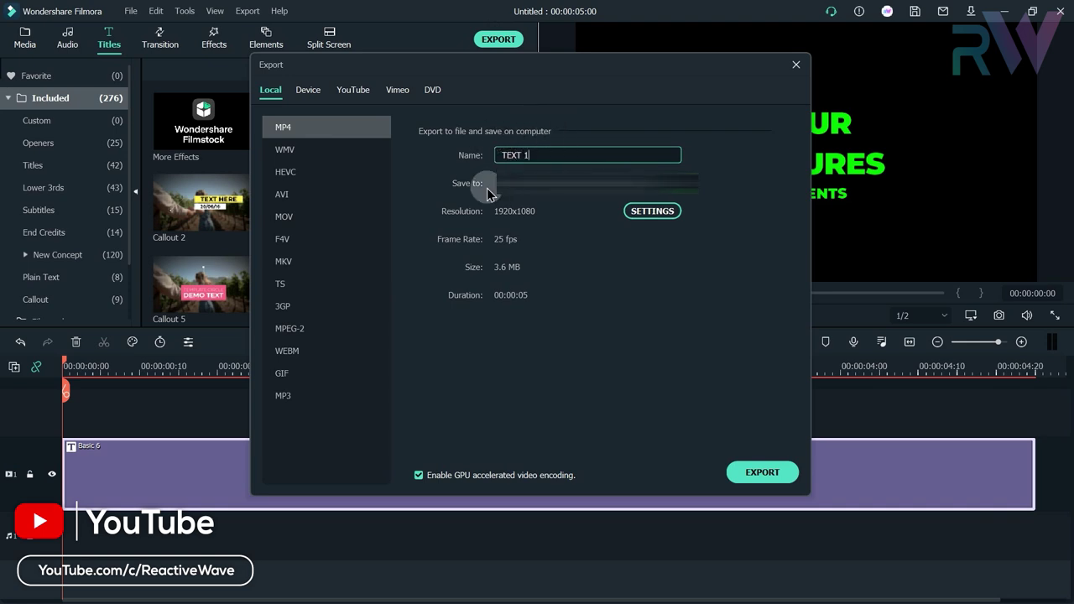
click(762, 471)
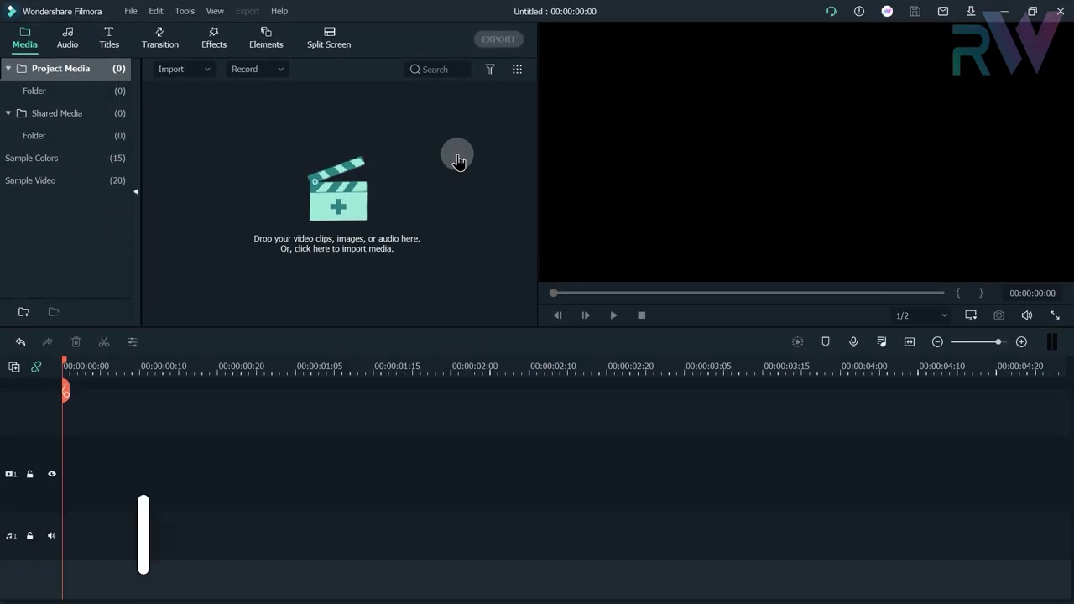
Place a Basic 6 title at the start of the empty timeline and extend it to about 12 seconds.
click(108, 37)
drag(296, 120, 63, 473)
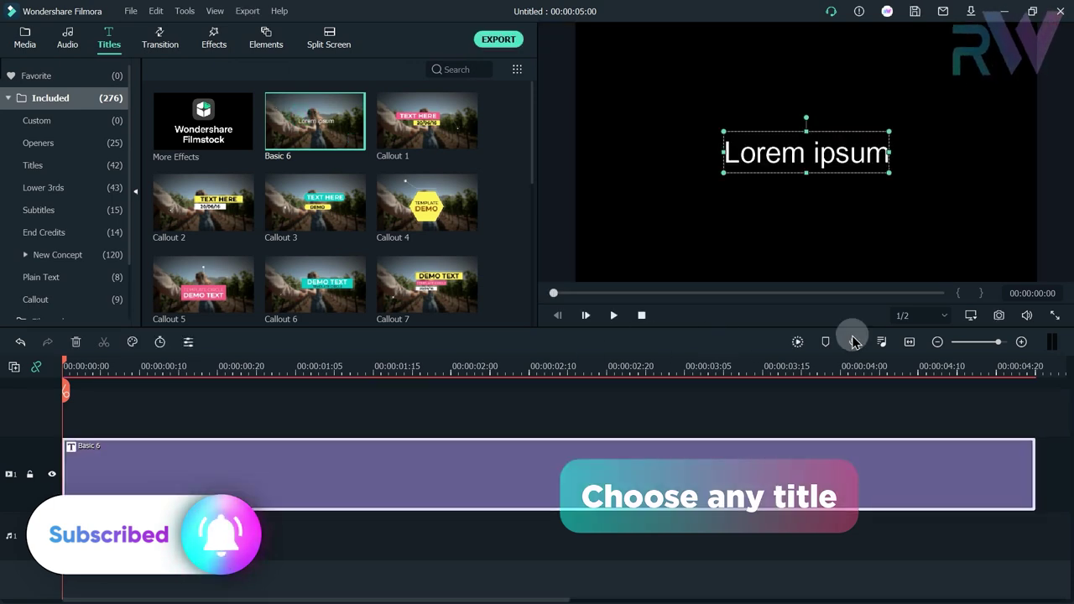
drag(993, 344, 988, 342)
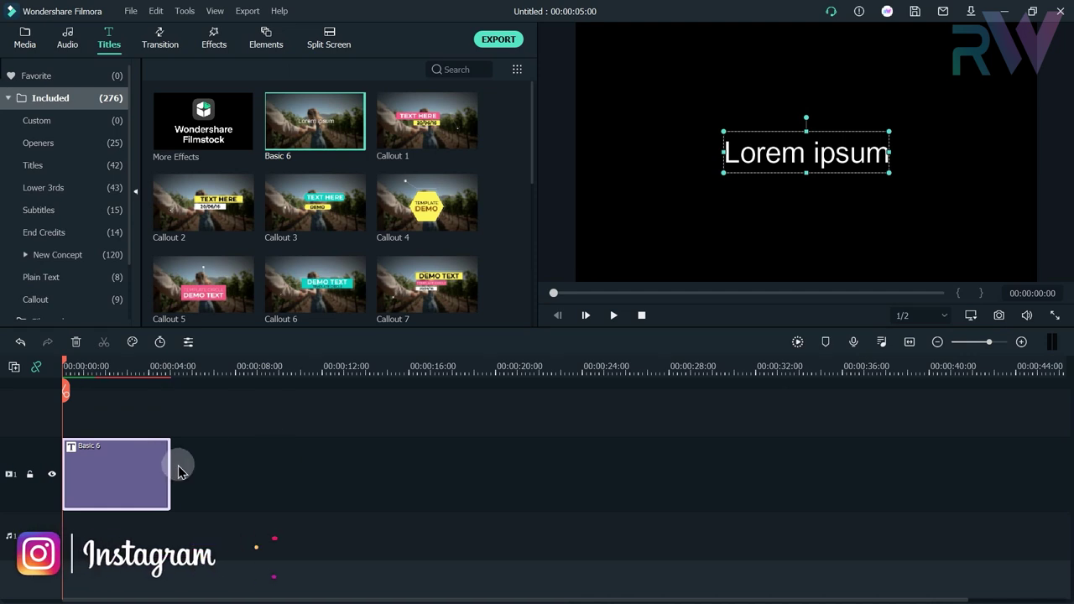
drag(171, 465, 328, 467)
Open the new Basic 6 title in the advanced text editor and replace its text with YOUR TEXT.
right_click(300, 474)
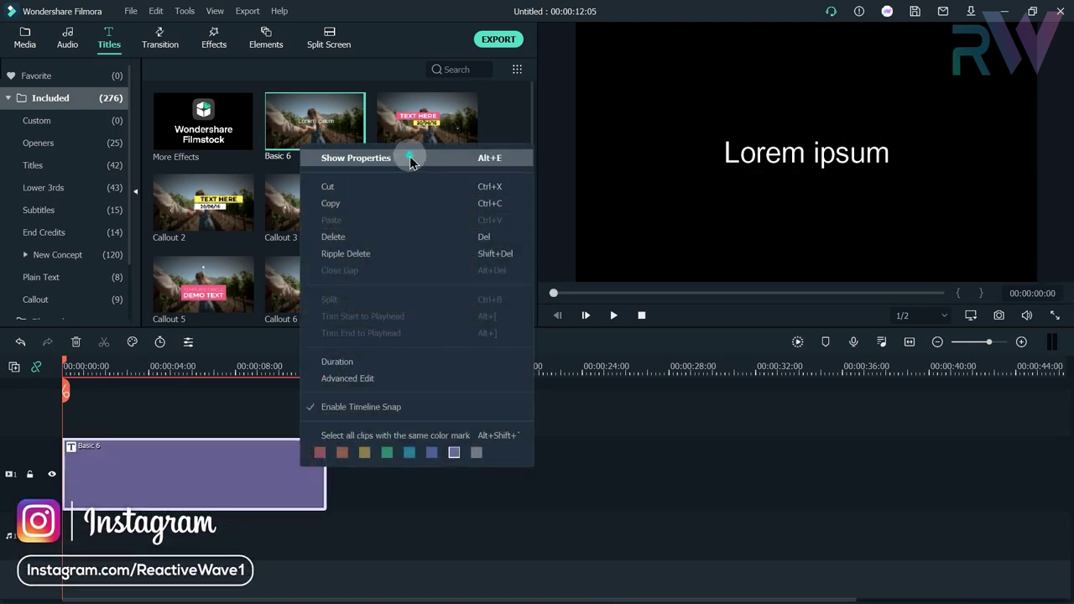
click(410, 158)
click(430, 316)
double_click(690, 243)
text(YOUR TEXT)
Set the YOUR TEXT title to the Montserrat Bold font at size 129.
click(521, 99)
text(monetser)
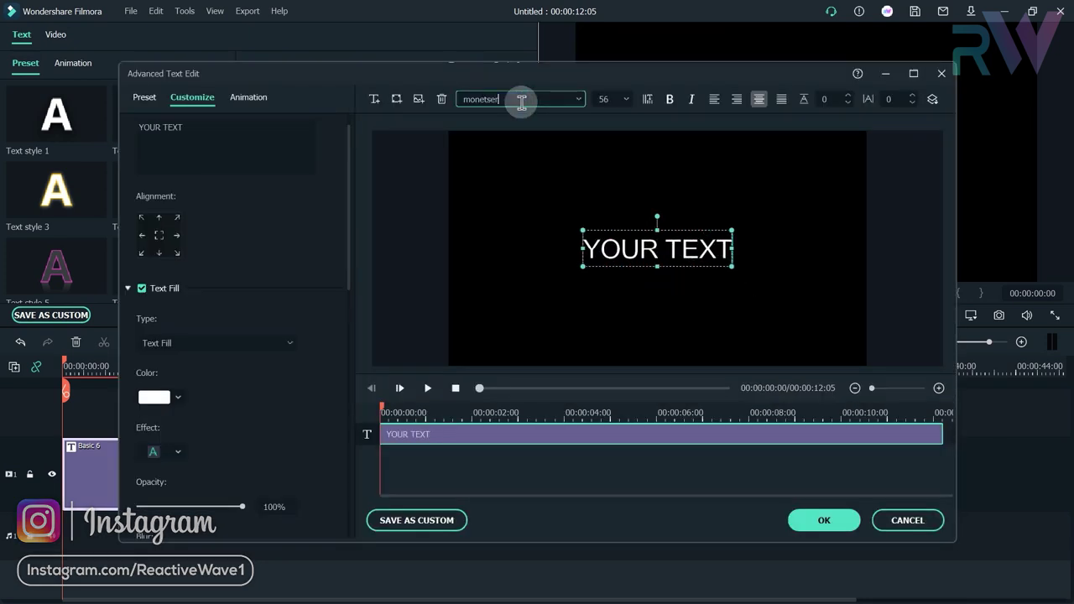
key(BackSpace)
key(BackSpace)
key(BackSpace)
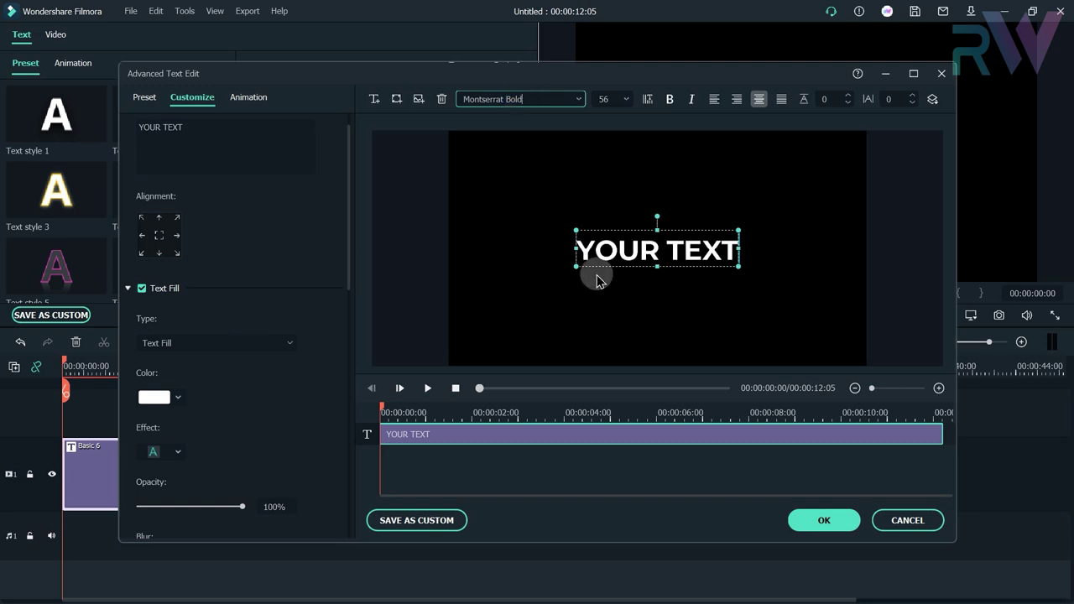
click(608, 99)
text(129)
click(334, 405)
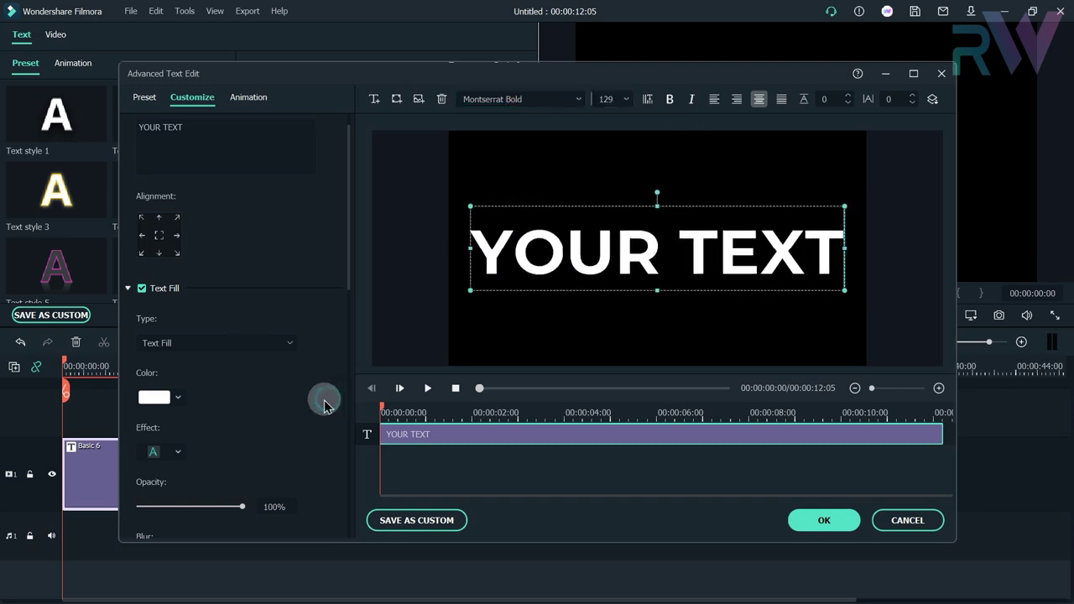
Change the text fill colour of YOUR TEXT to the custom orange #ffad62.
click(156, 395)
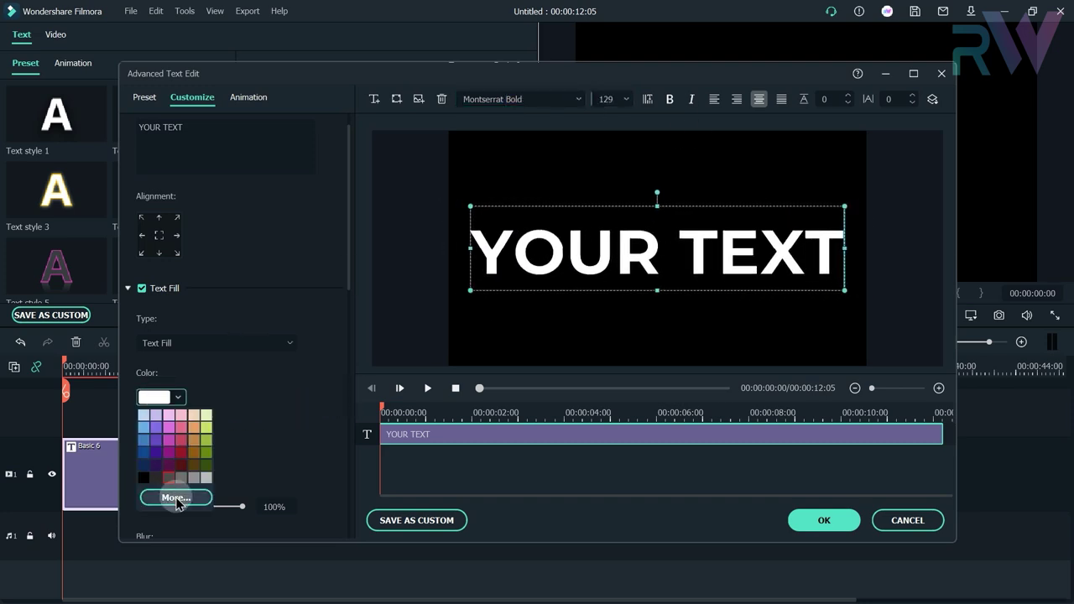
click(176, 498)
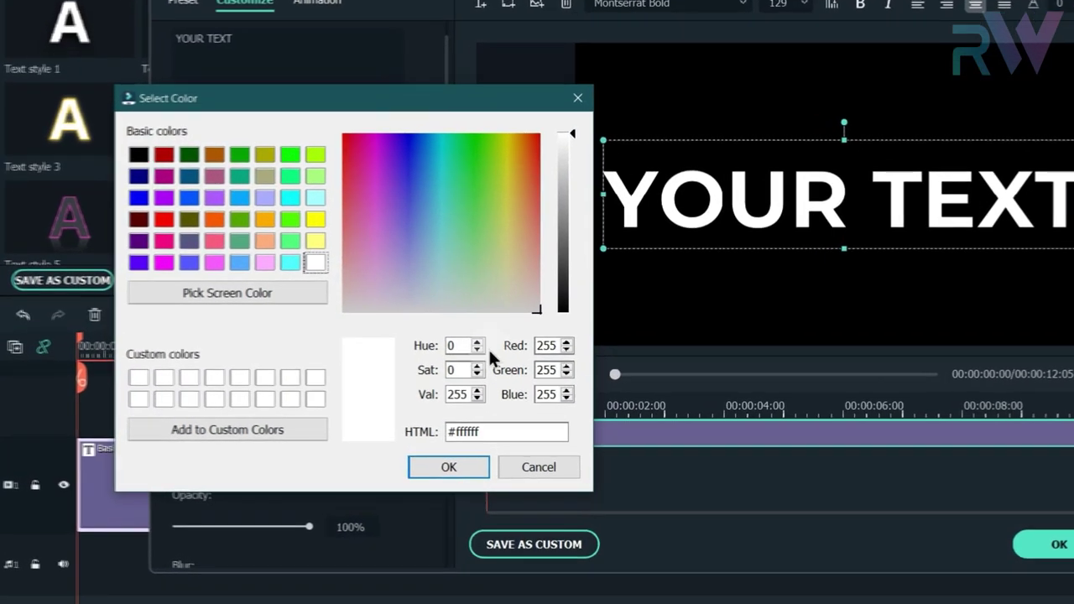
click(438, 442)
key(BackSpace)
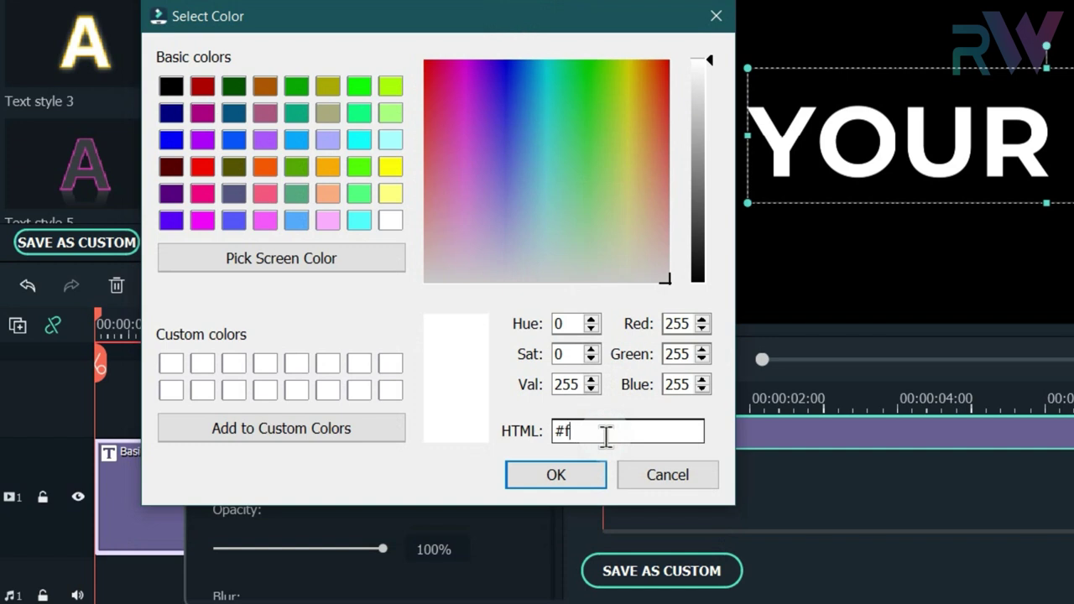
text(ad62)
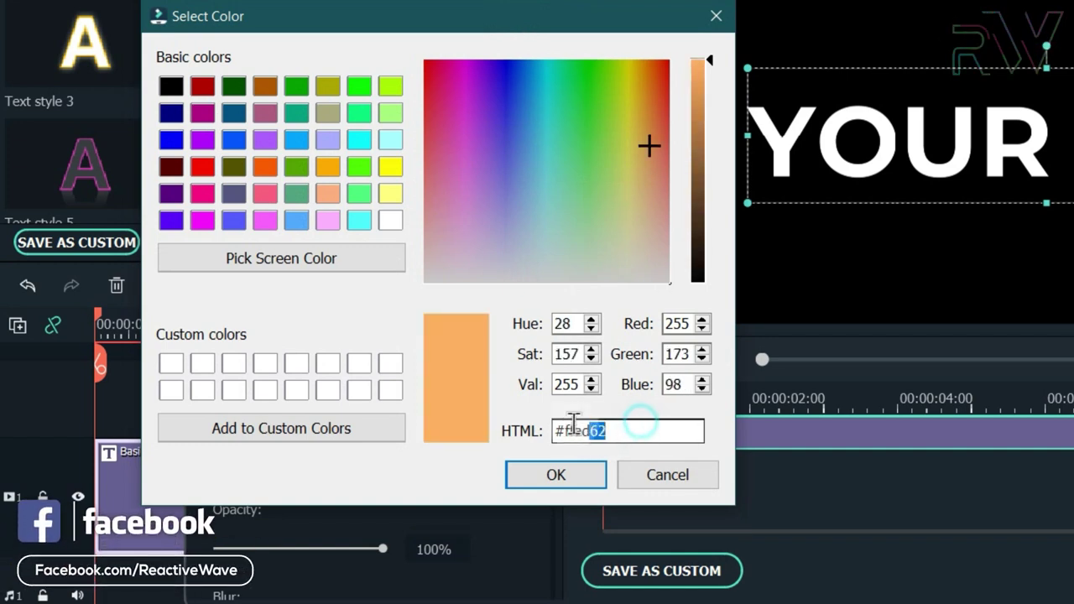
click(587, 431)
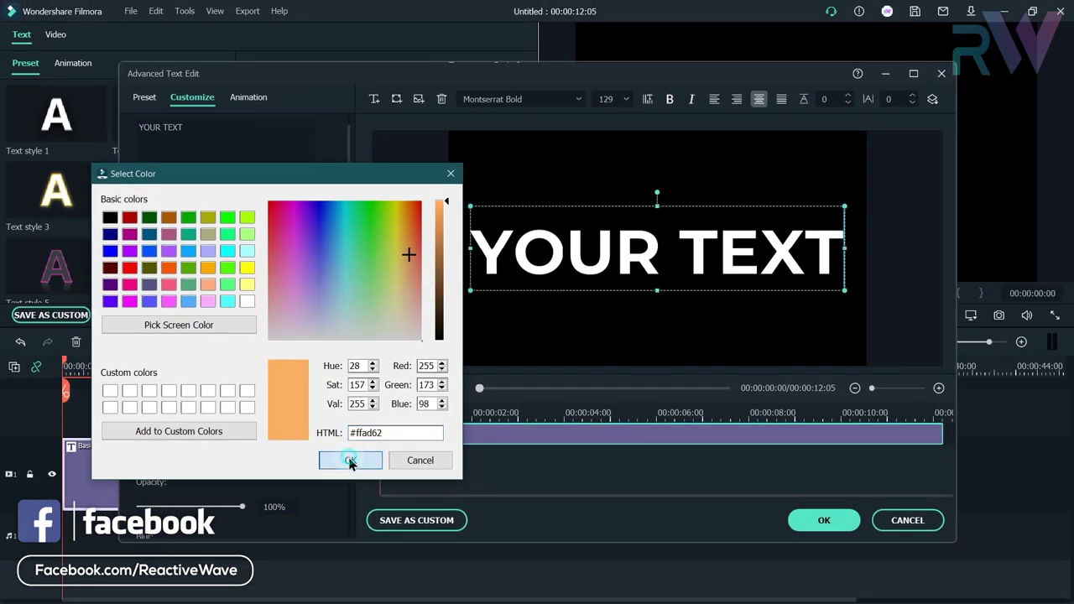
click(350, 460)
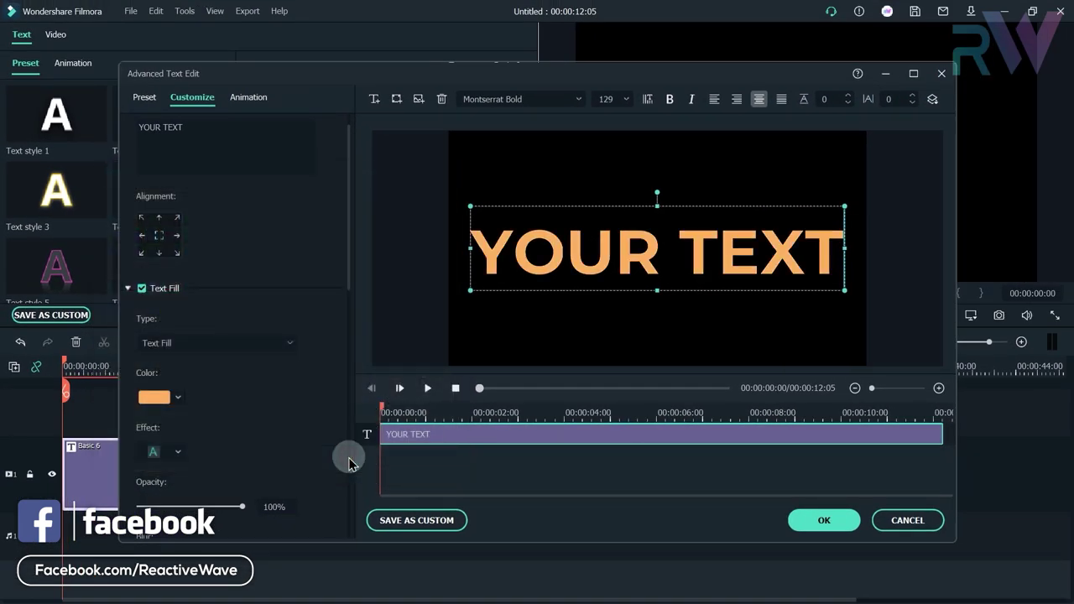
Apply the edits to the YOUR TEXT title and export it as TEXT 2.
click(814, 522)
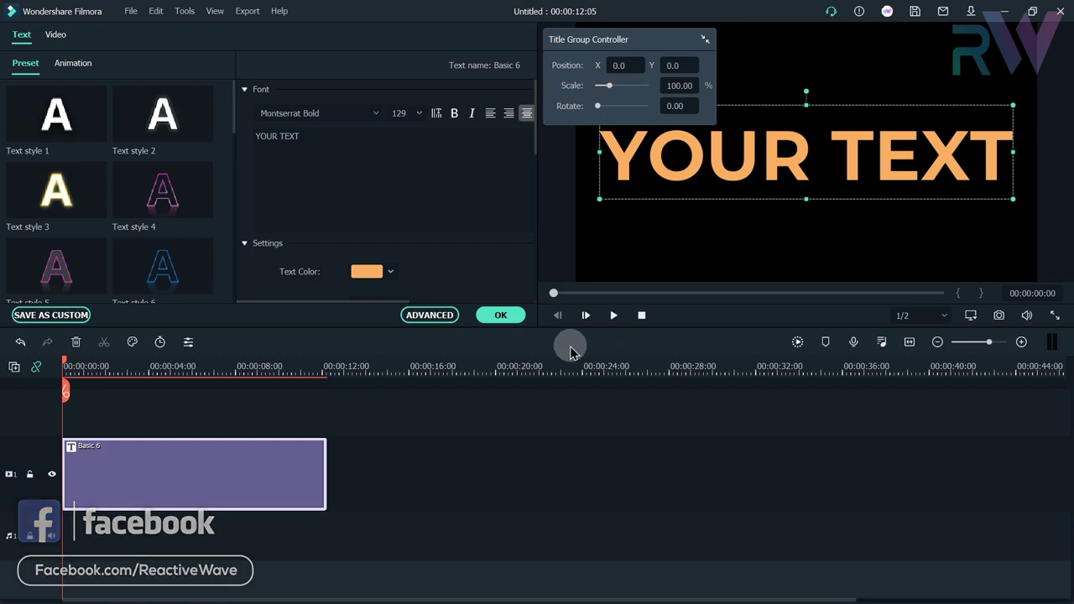
click(501, 315)
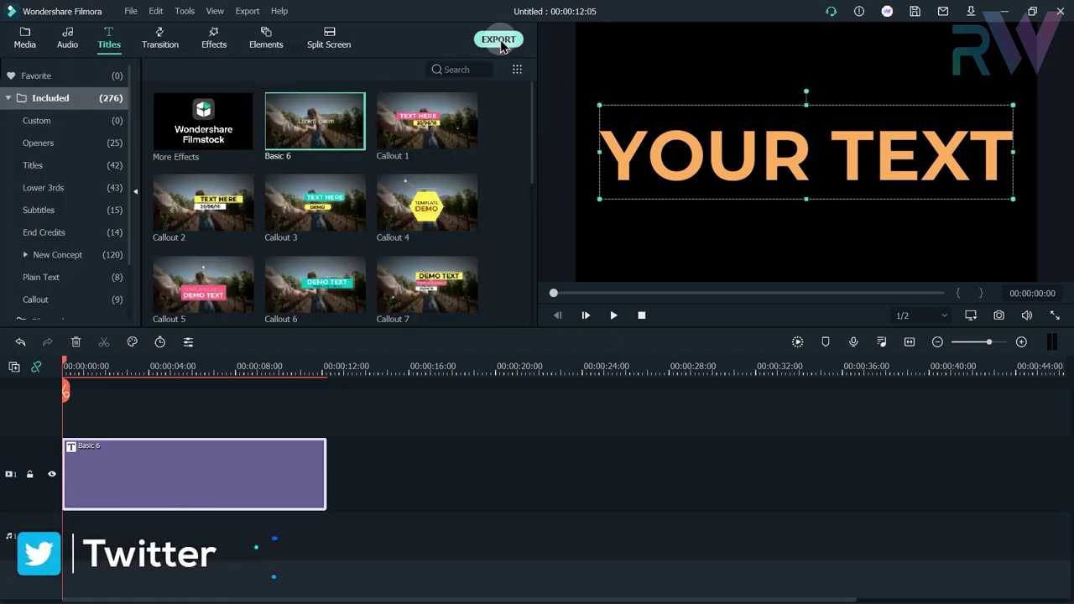
click(498, 39)
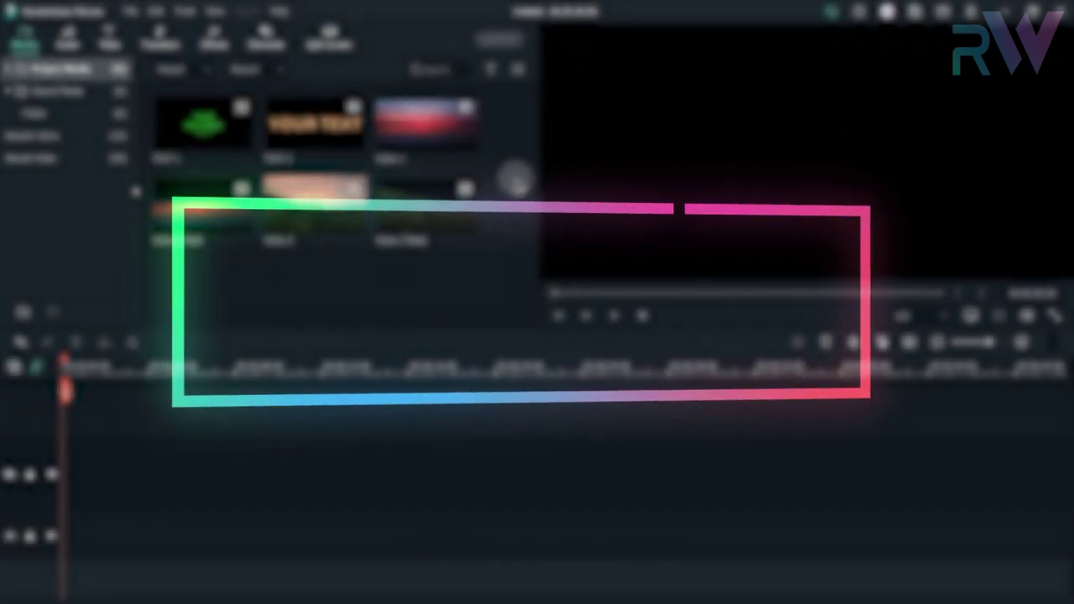
Place the TEXT 1 clip on video track 2 and the Video 2 clip on track 1, both at the timeline start.
drag(201, 131, 69, 411)
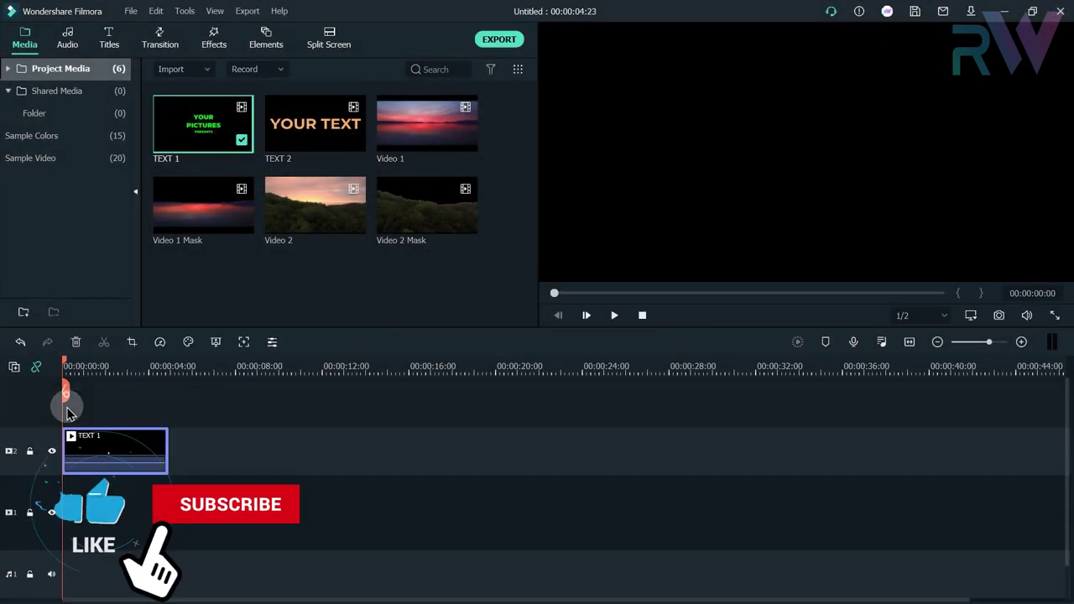
click(108, 367)
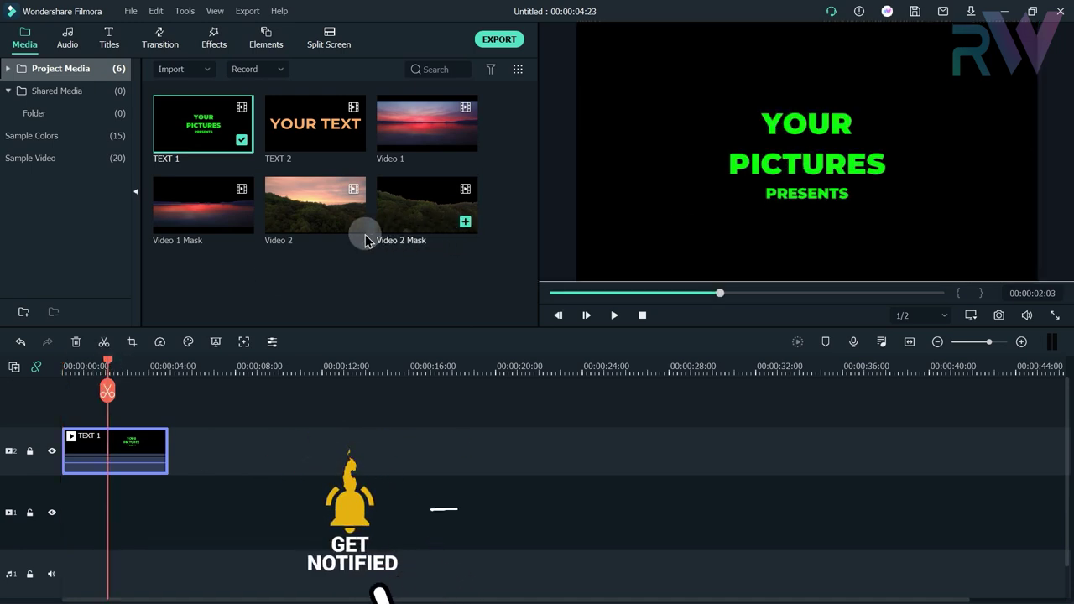
drag(298, 220, 71, 497)
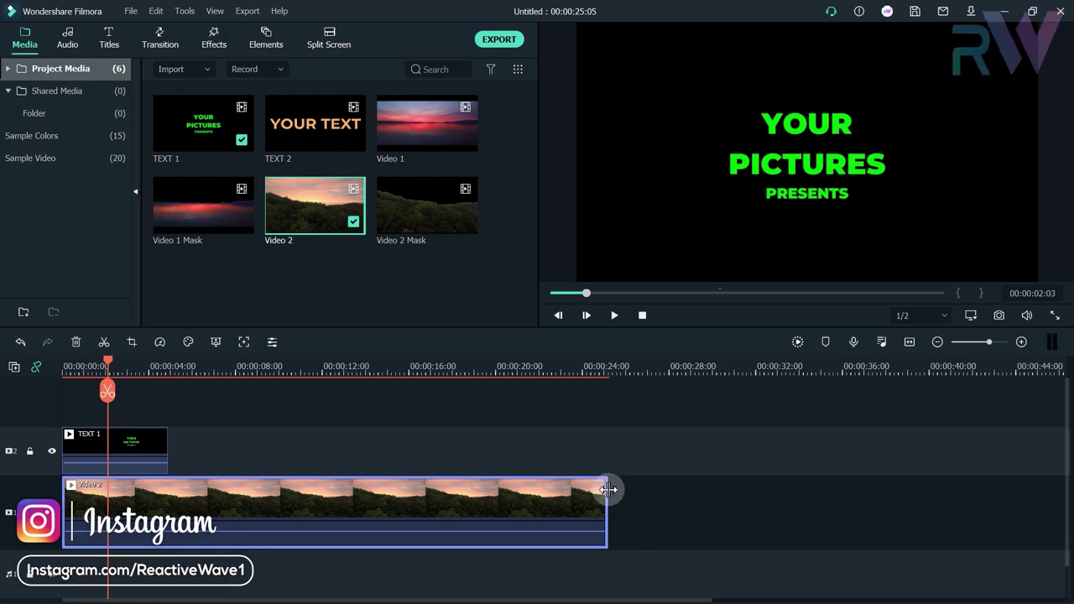
Set the Video 2 clip's duration to 00:00:05:00 and trim its end to line up with the end of TEXT 1.
right_click(485, 496)
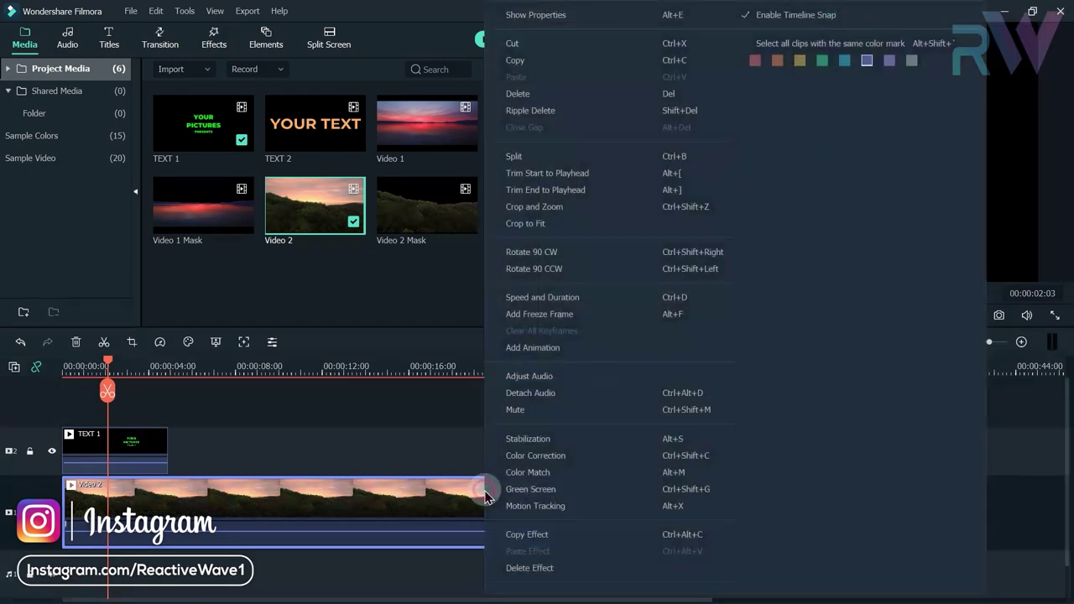
click(539, 304)
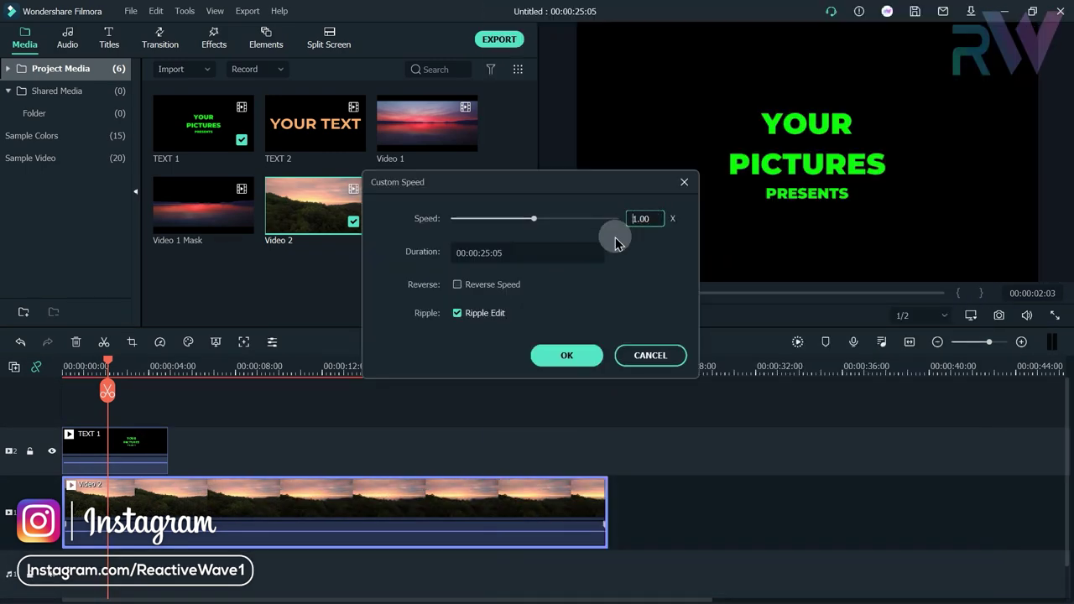
click(489, 258)
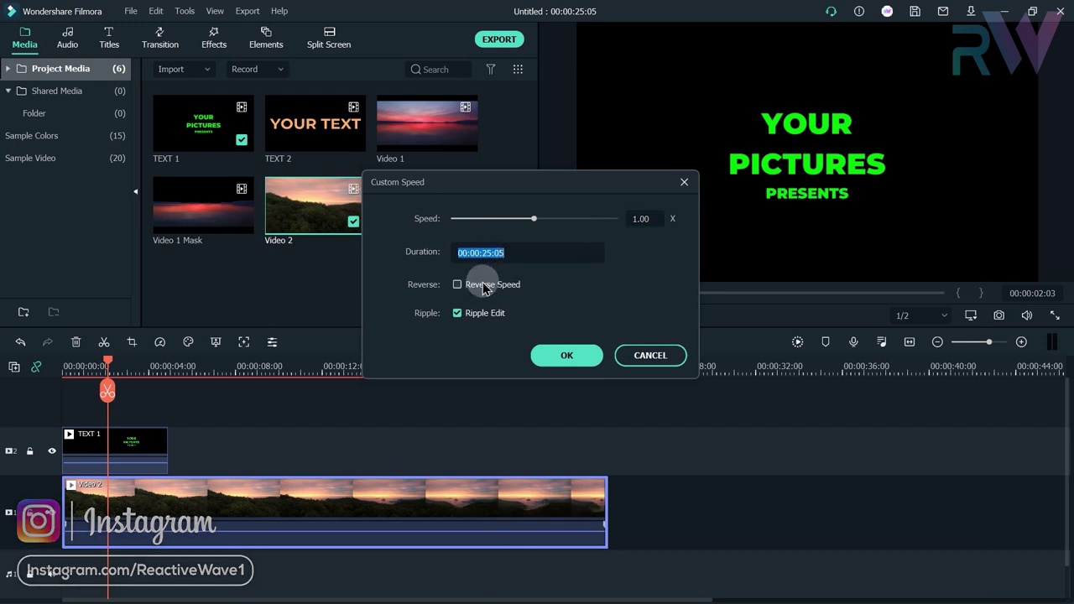
click(478, 260)
text(0)
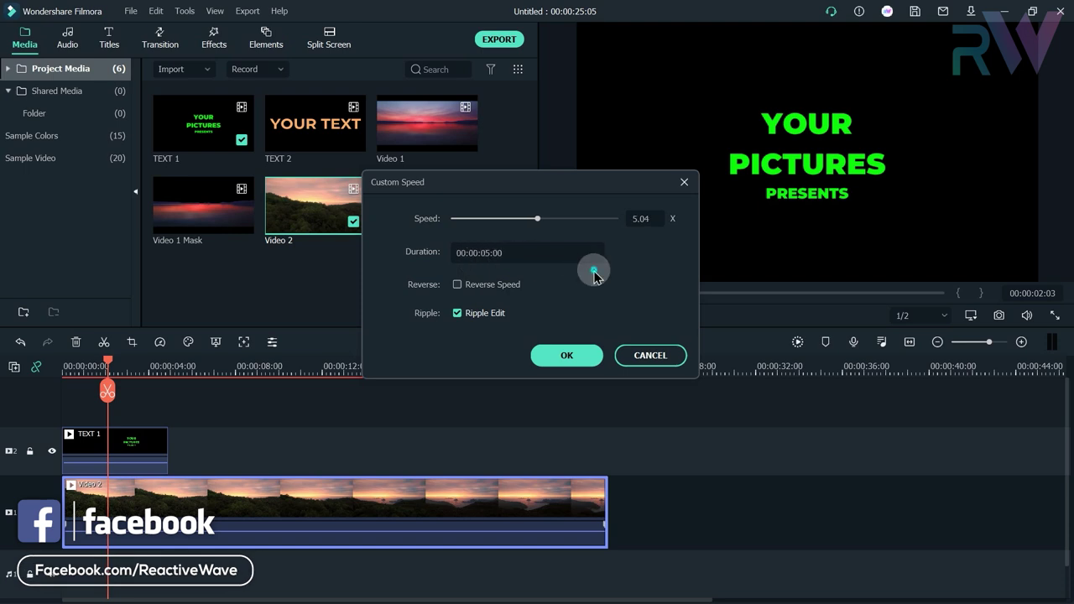
click(566, 355)
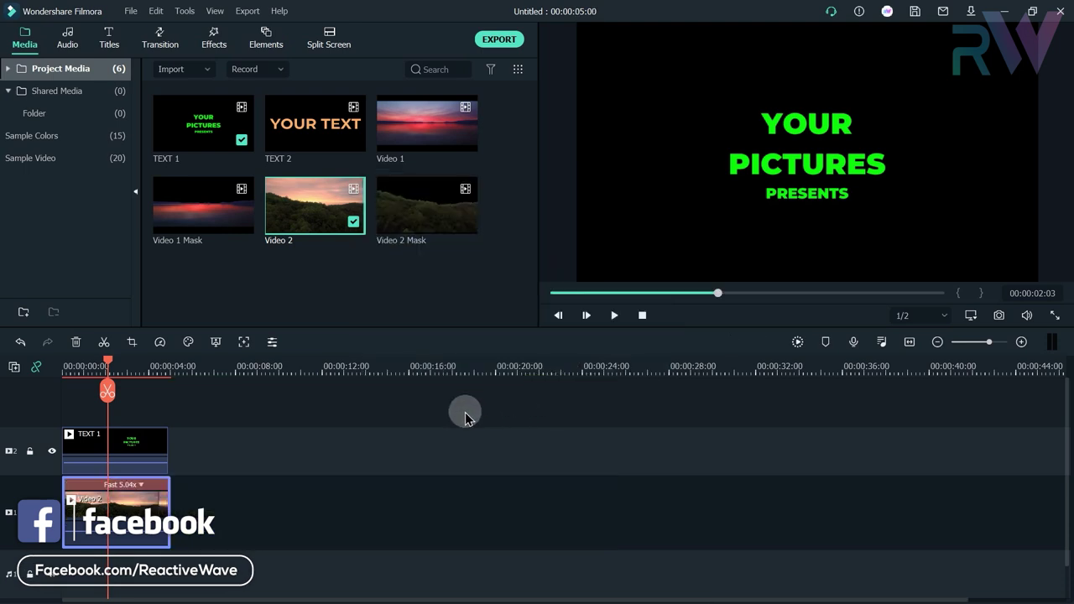
click(882, 341)
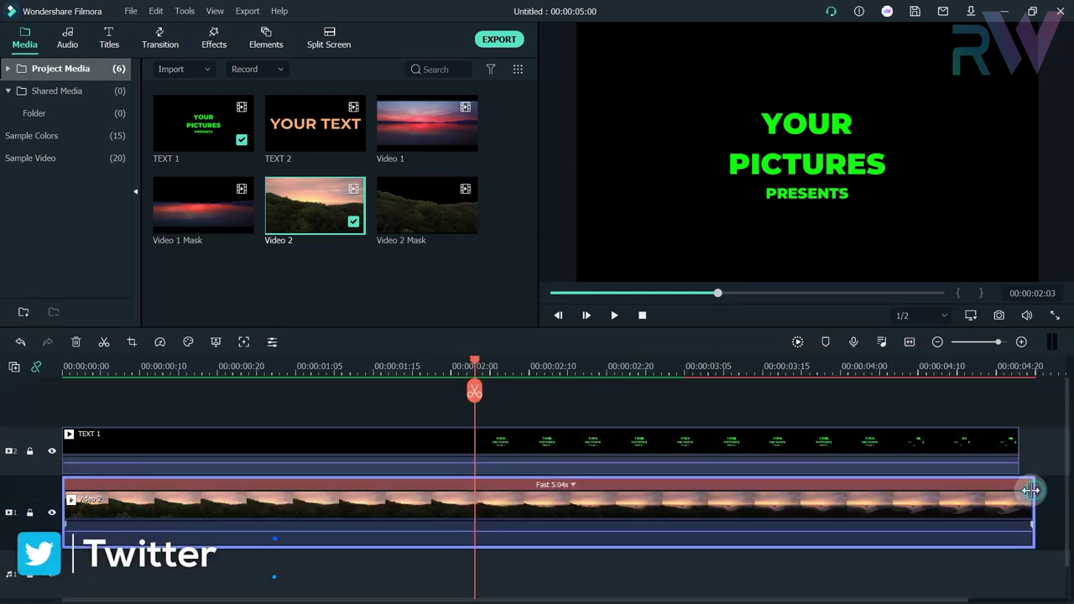
drag(1024, 493, 1017, 490)
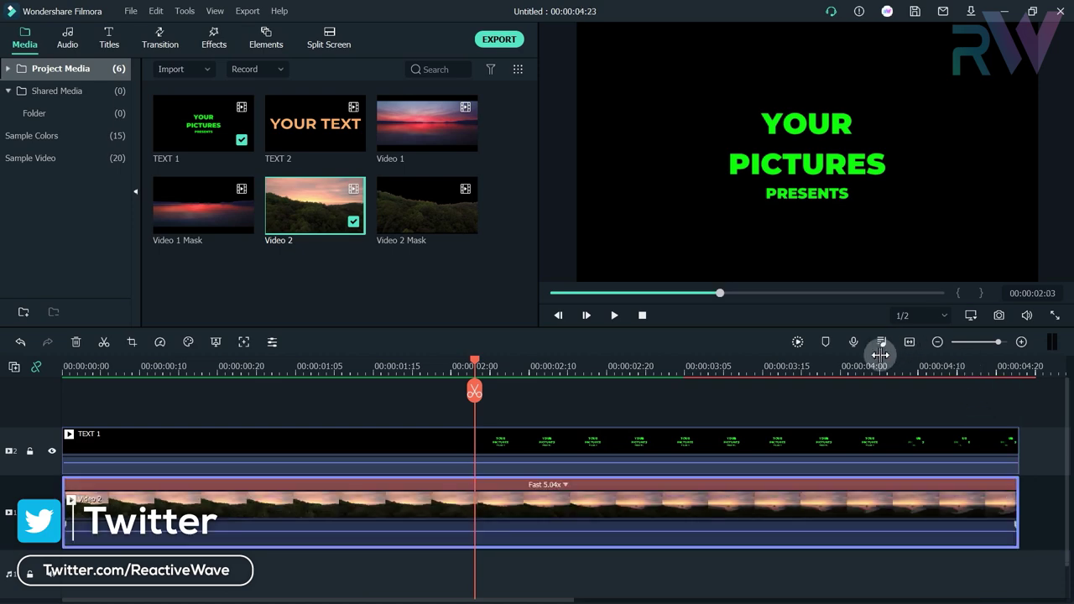
Enable Chroma Key on the TEXT 1 clip to key out its green lettering.
click(670, 449)
right_click(645, 453)
click(622, 25)
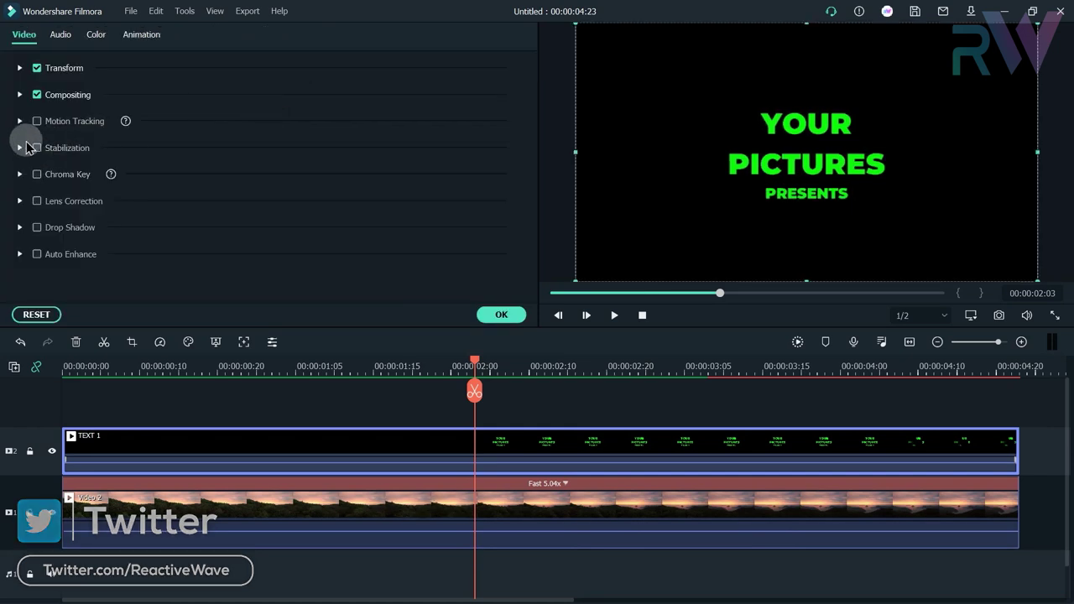
click(19, 174)
click(39, 173)
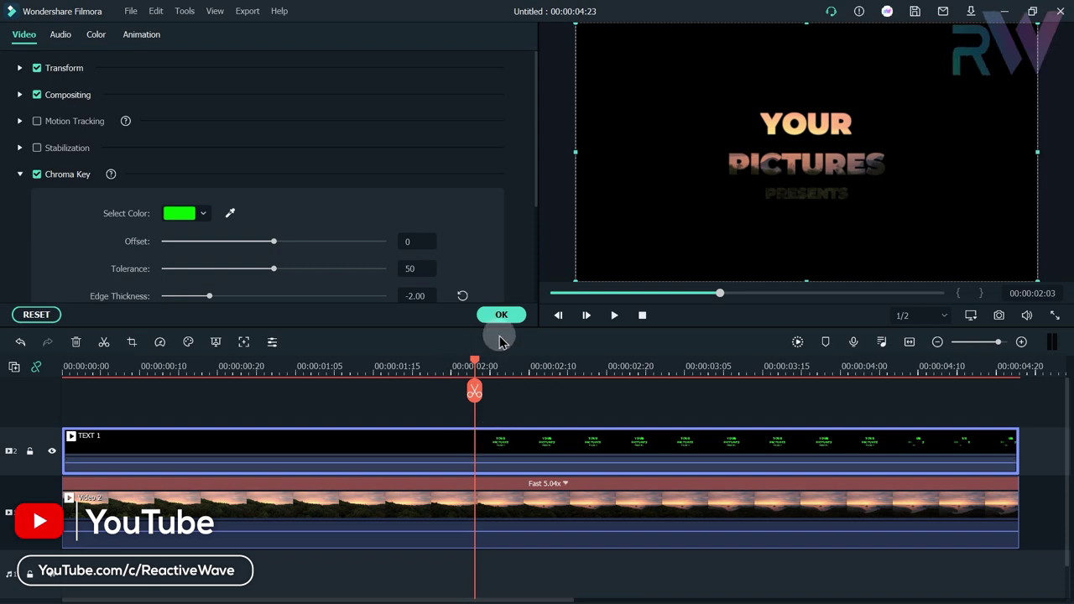
Scale the Video 2 clip on track 1 to 68%.
click(542, 502)
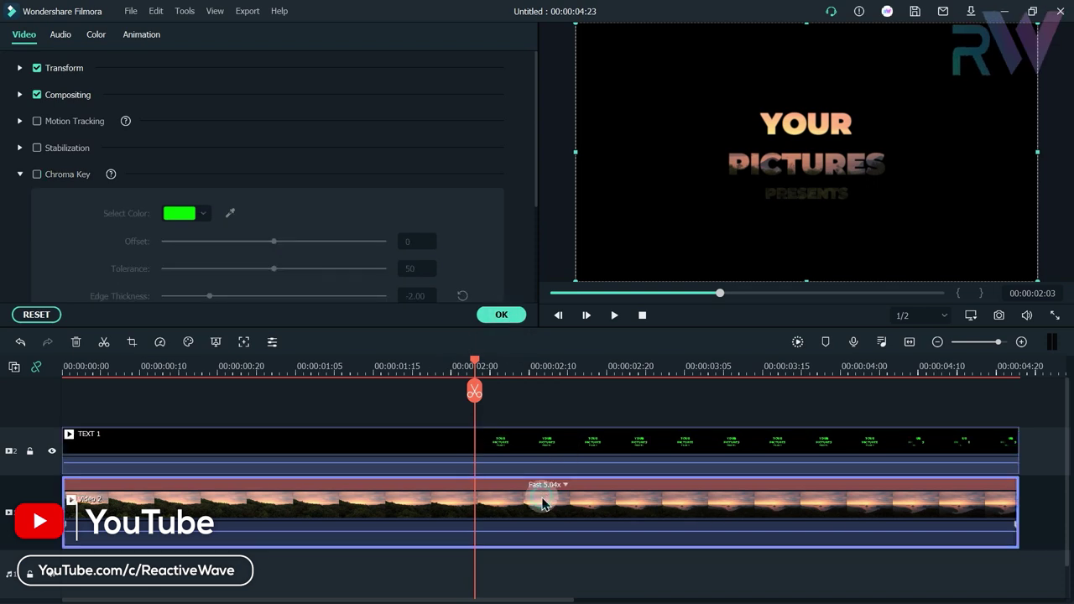
click(19, 68)
drag(417, 161, 412, 159)
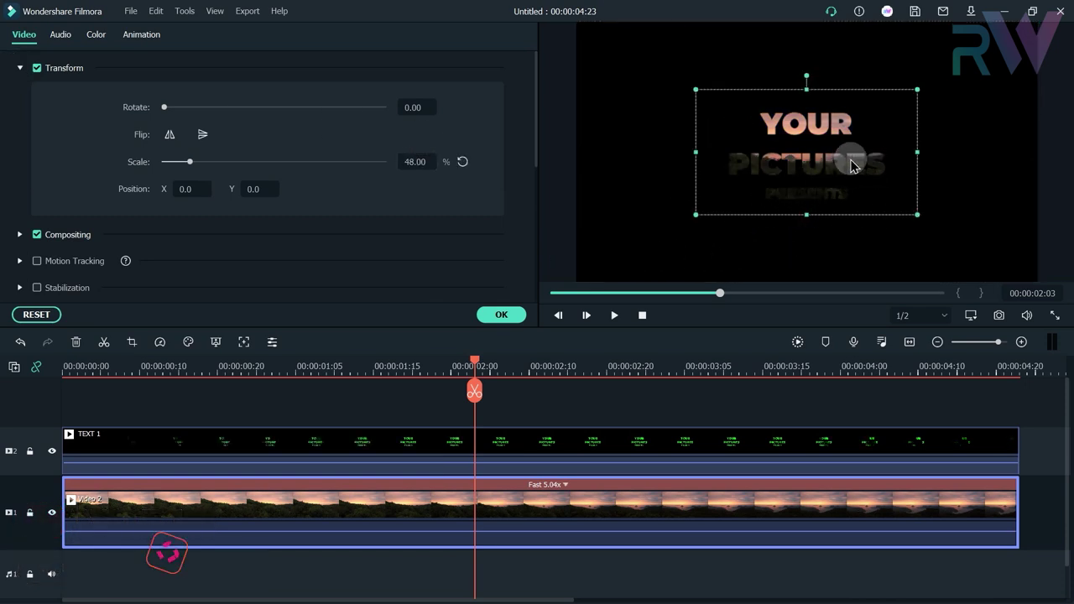
double_click(415, 162)
text(68)
key(Return)
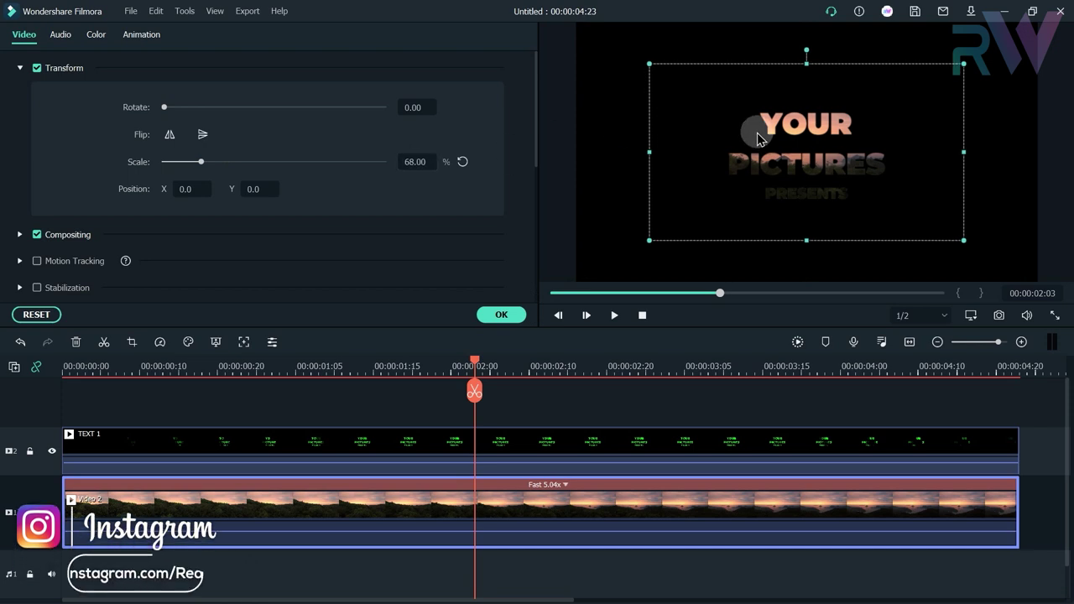
Move the Video 2 clip vertically to Y position -63 behind the title and apply the transform.
click(856, 156)
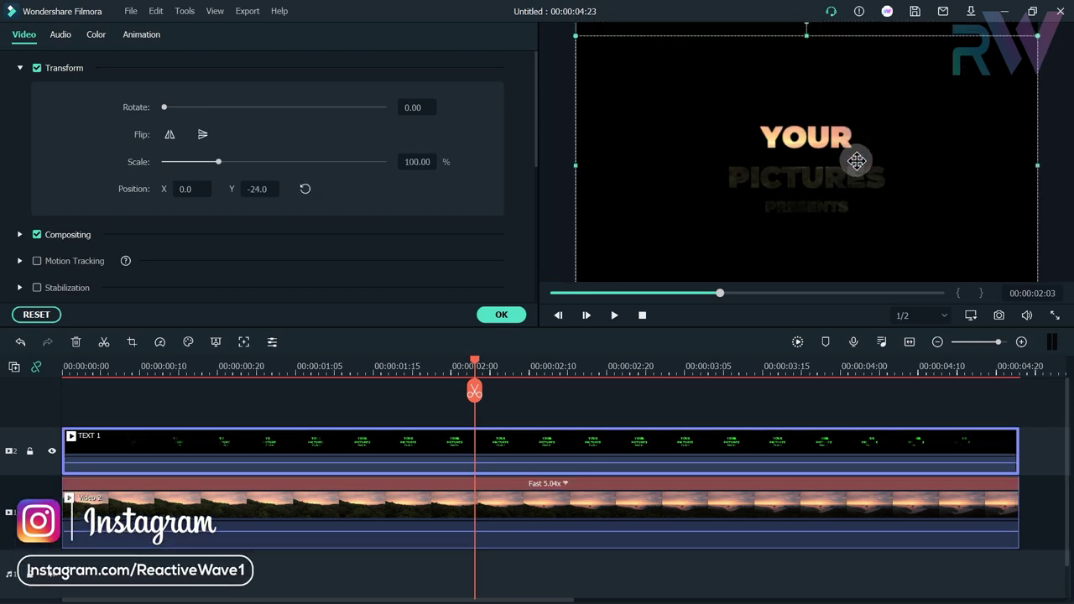
click(587, 495)
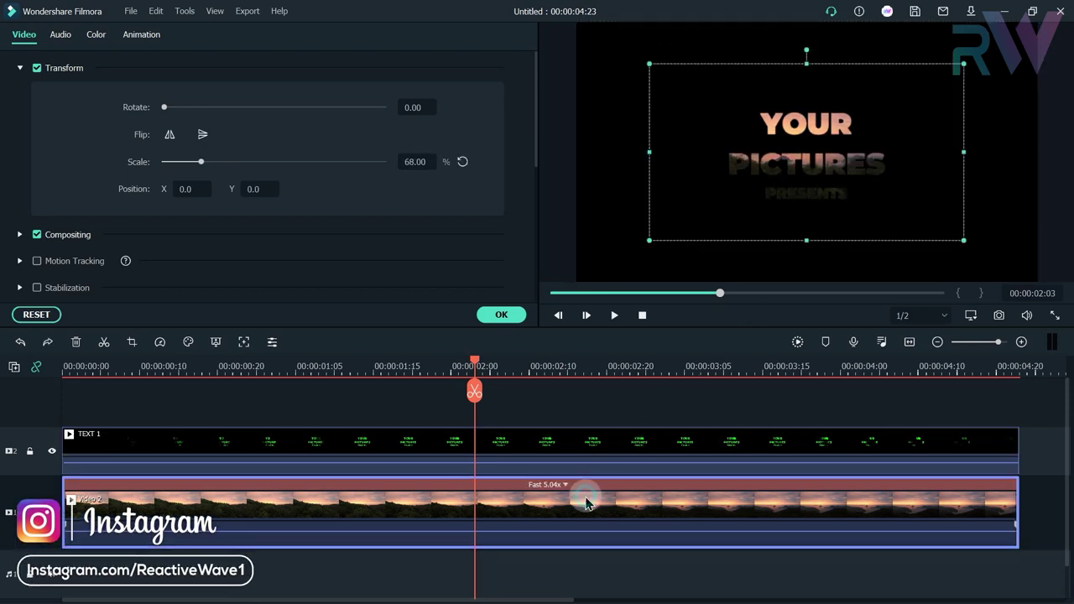
drag(247, 189, 252, 192)
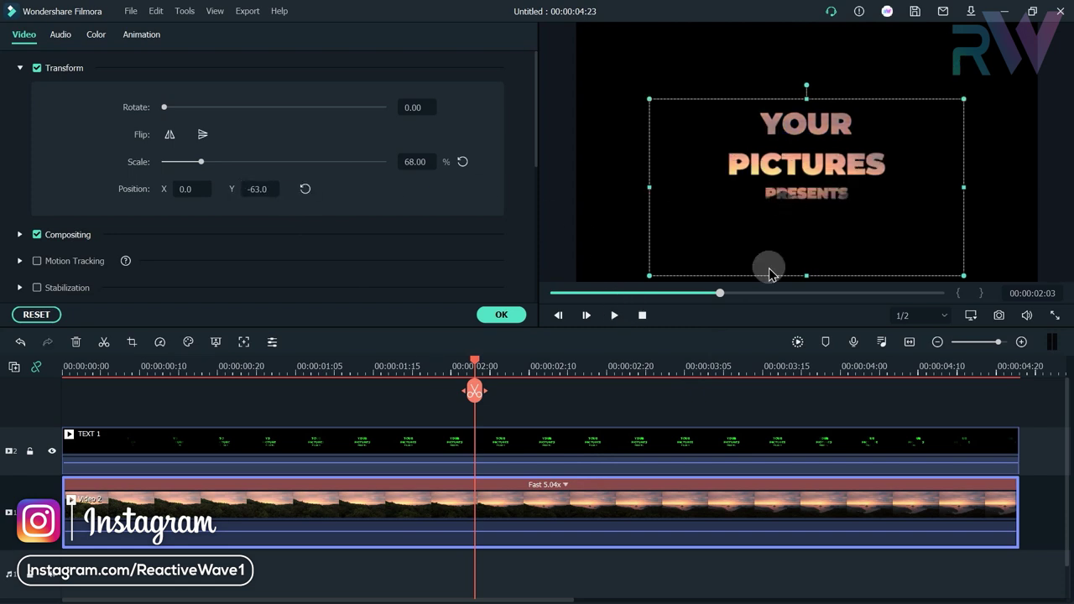
drag(474, 363, 52, 409)
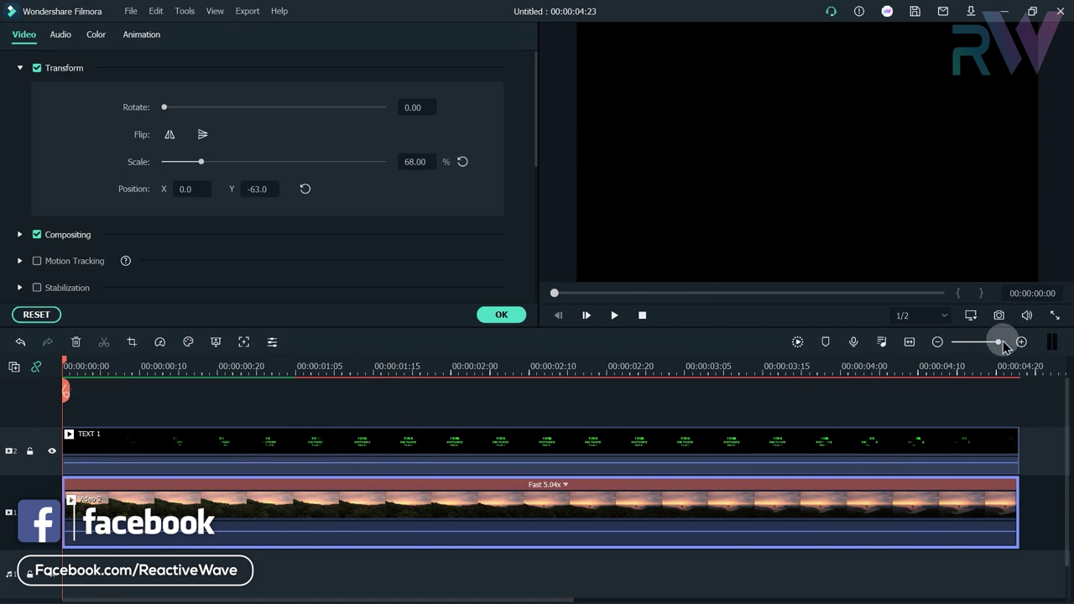
drag(988, 349, 1006, 349)
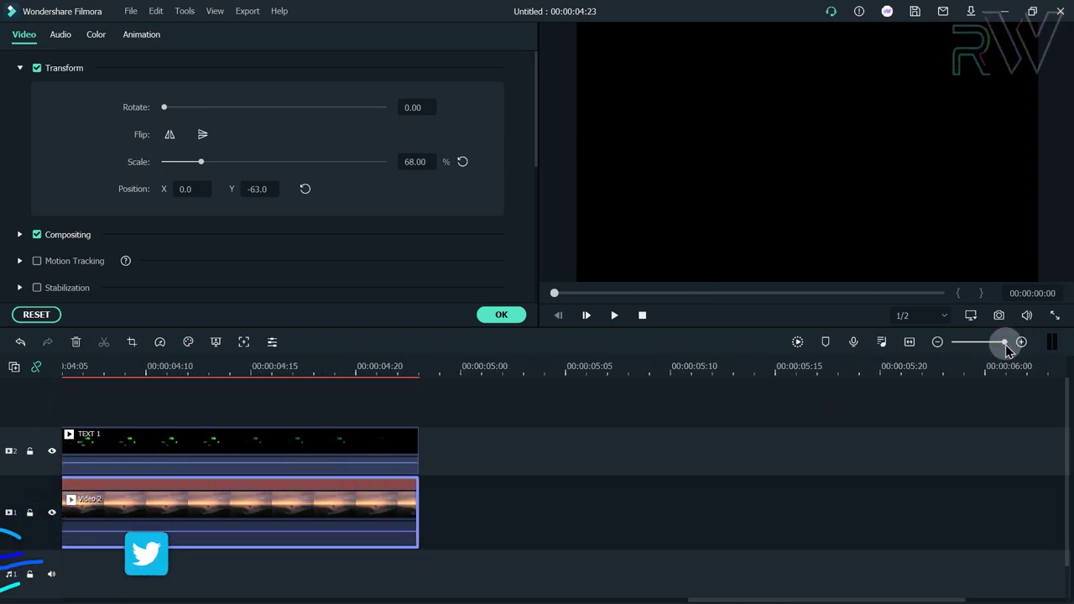
click(501, 314)
Hide video tracks 1 and 2 holding the Video 2 and TEXT 1 clips.
click(507, 444)
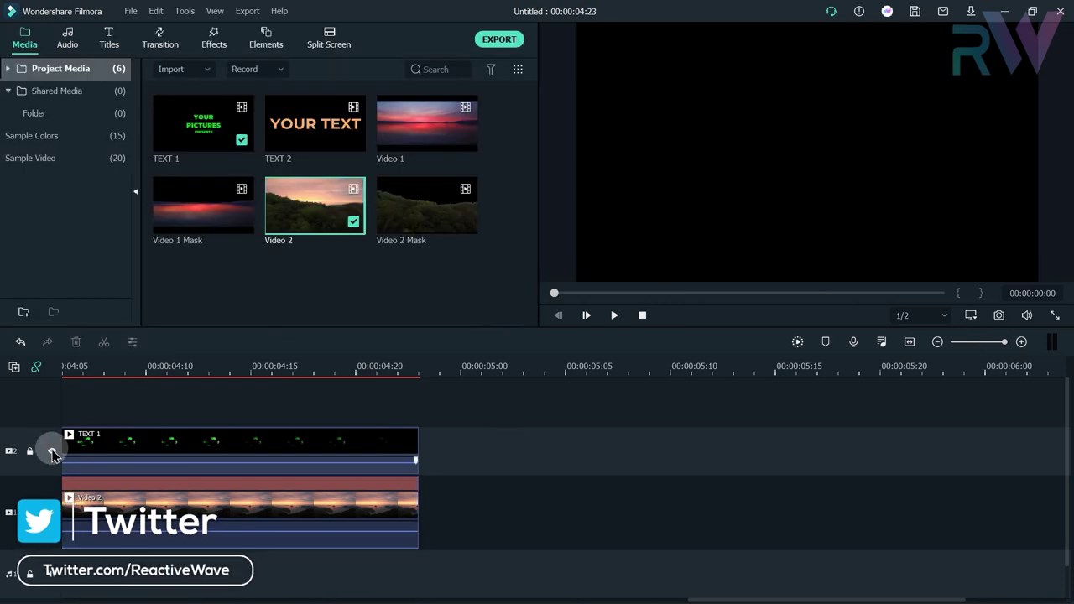
click(52, 452)
click(51, 511)
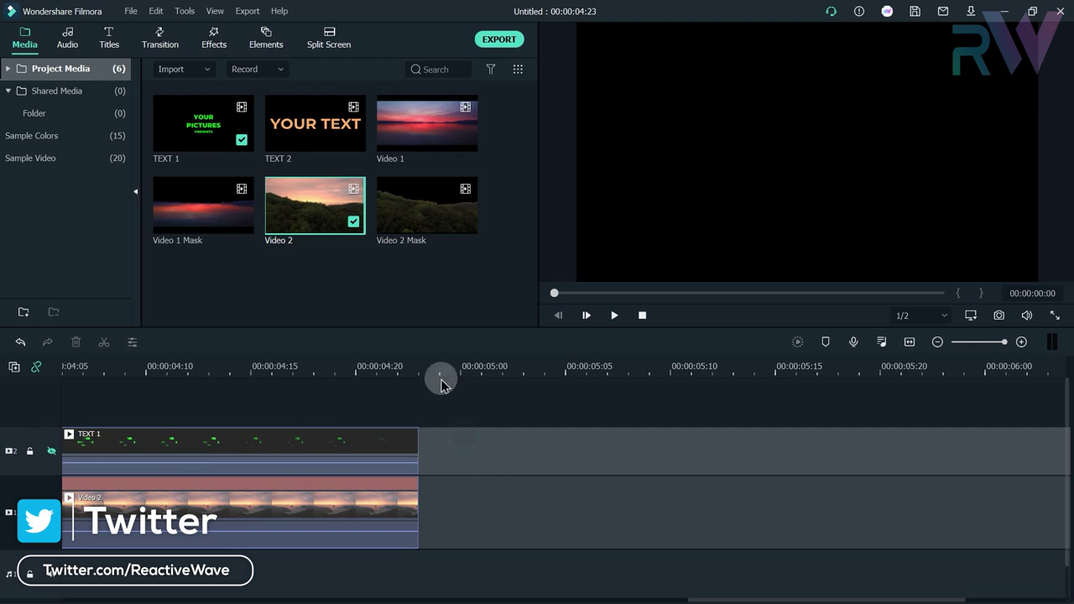
Place the Video 1 clip on track 3 at the timeline start and trim its end to 10 seconds.
click(415, 138)
drag(279, 266, 58, 400)
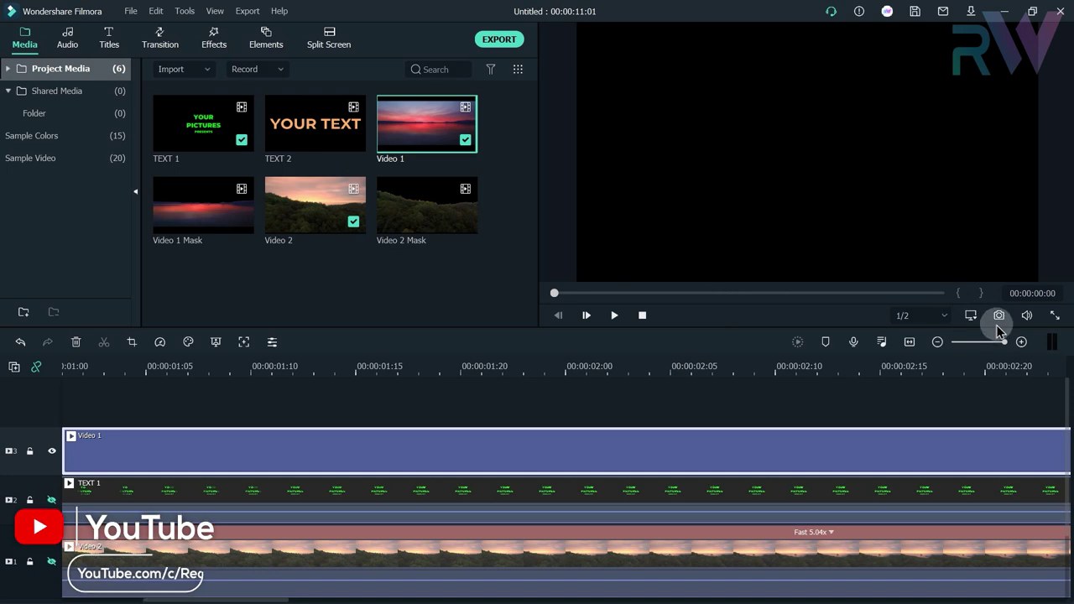
drag(1000, 343, 995, 347)
drag(466, 451, 368, 453)
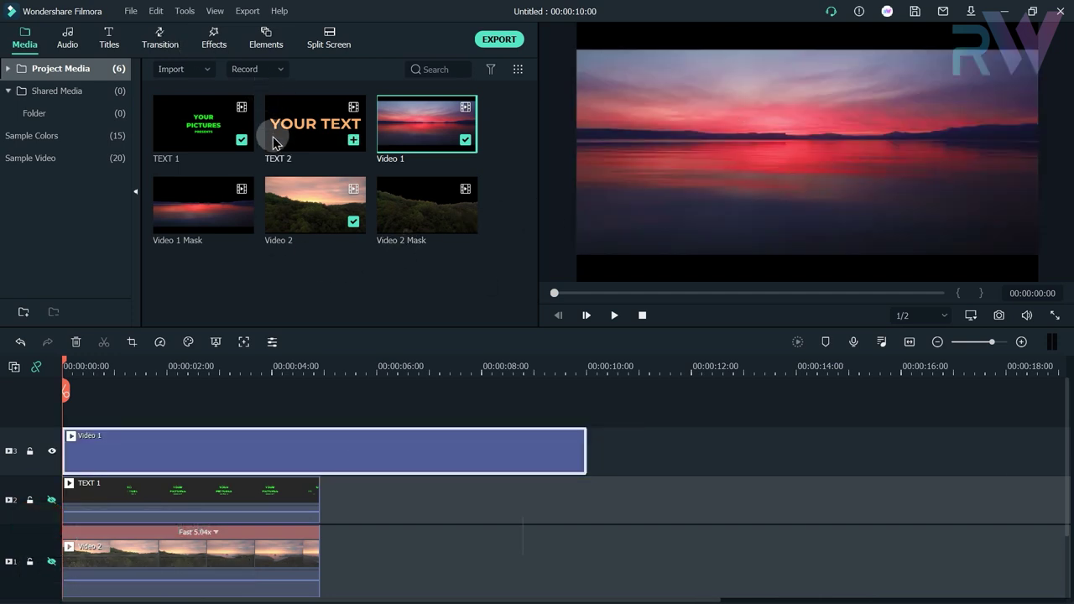
Place TEXT 2 on track 4 at the timeline start and trim its end to match Video 1.
drag(270, 198, 67, 394)
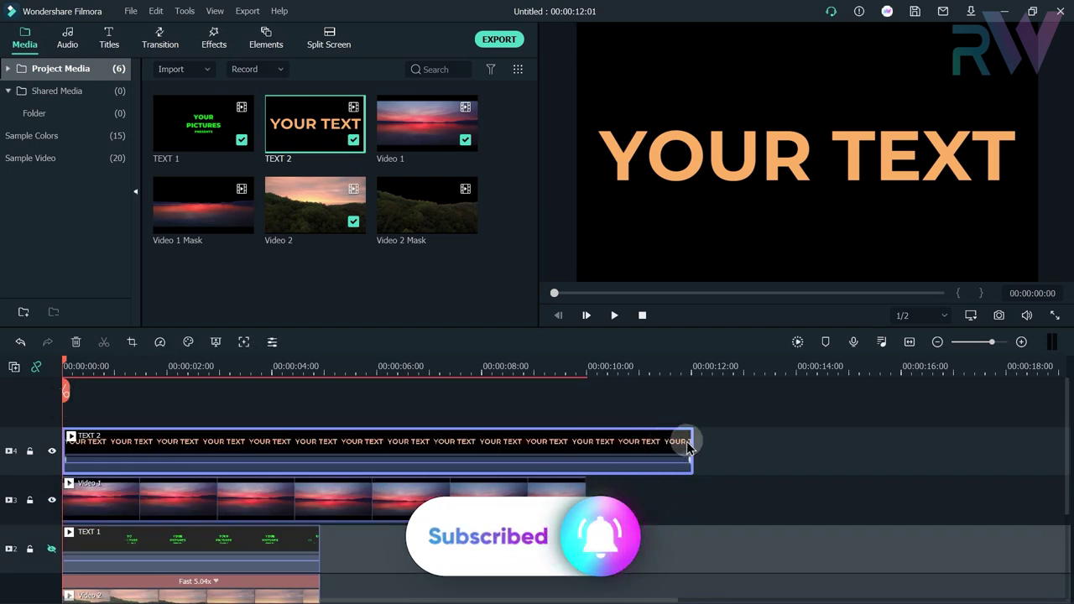
drag(693, 442, 585, 463)
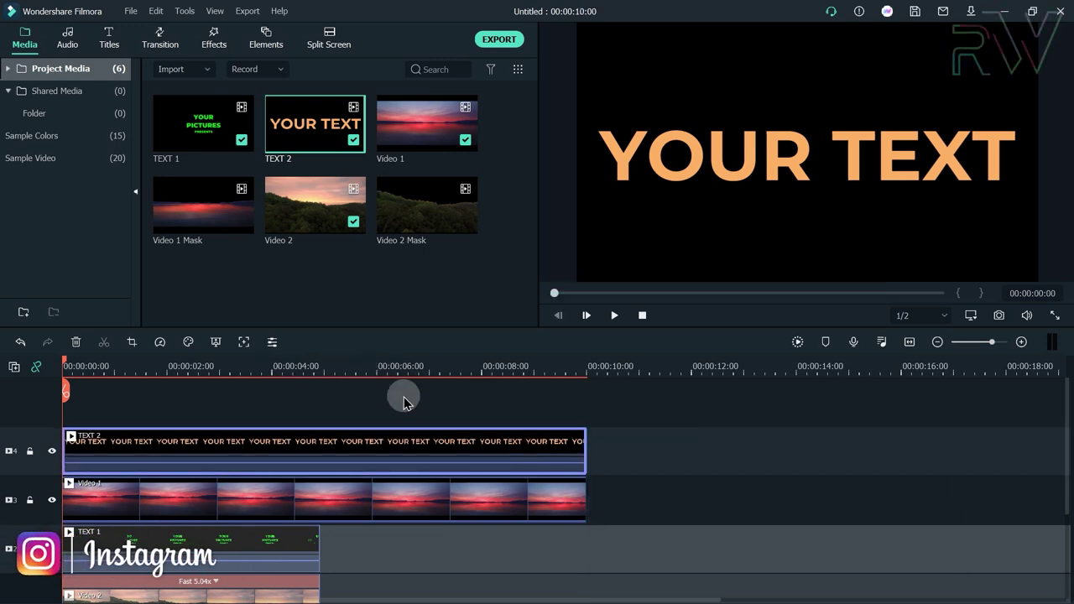
Set the TEXT 2 clip's blending mode to Screen.
right_click(521, 443)
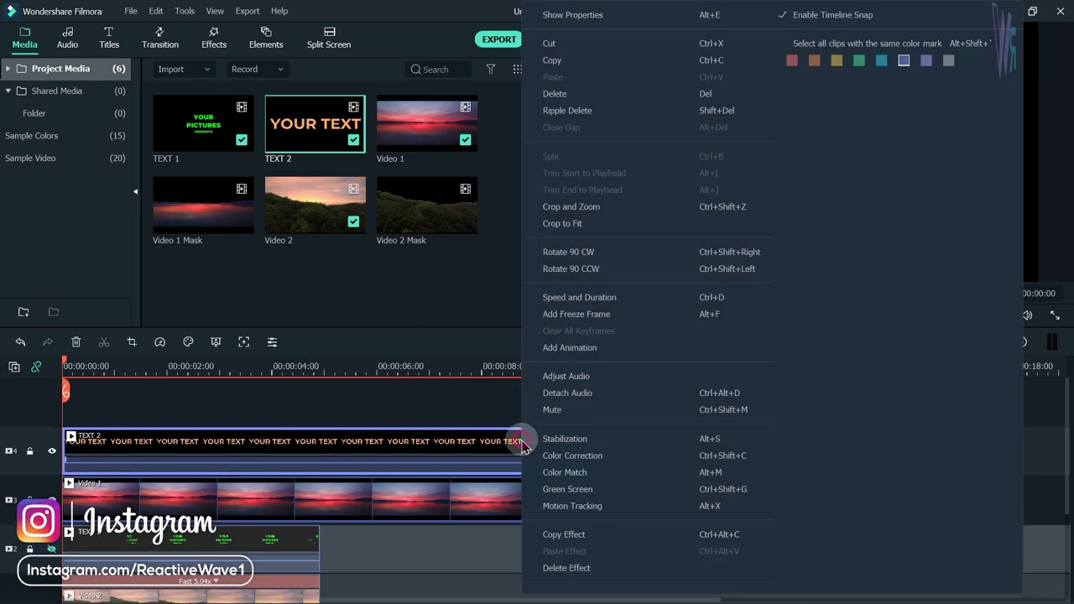
click(580, 15)
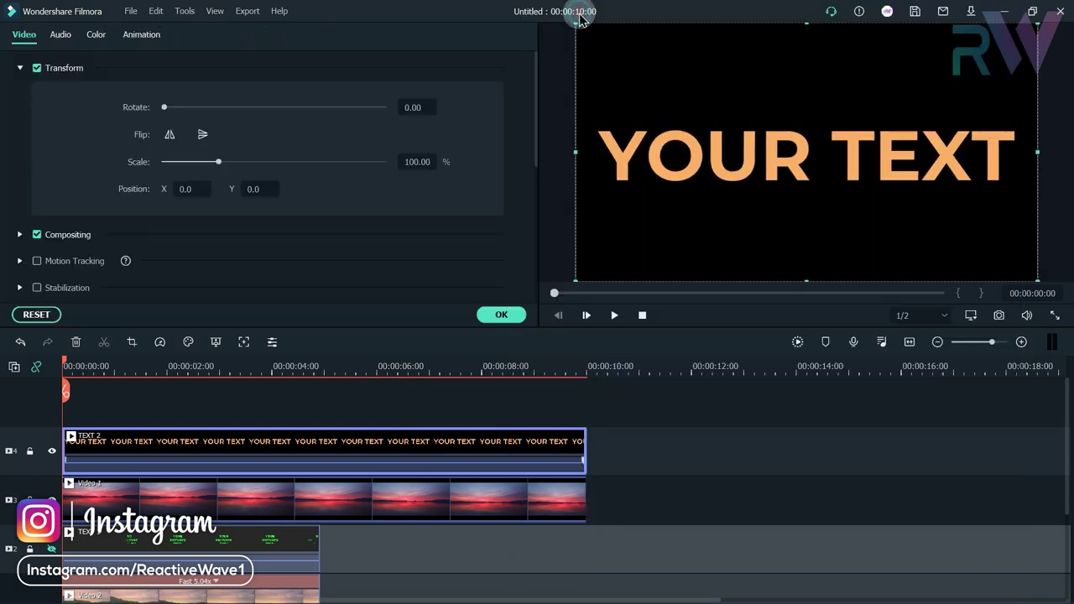
click(20, 235)
scroll(105, 139, down, 1)
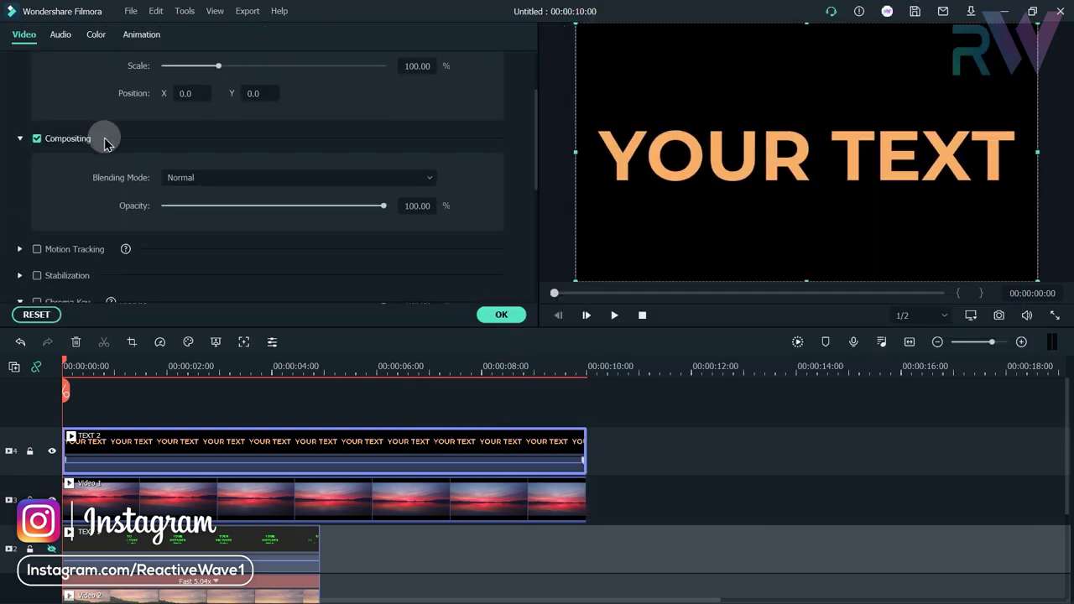
click(240, 178)
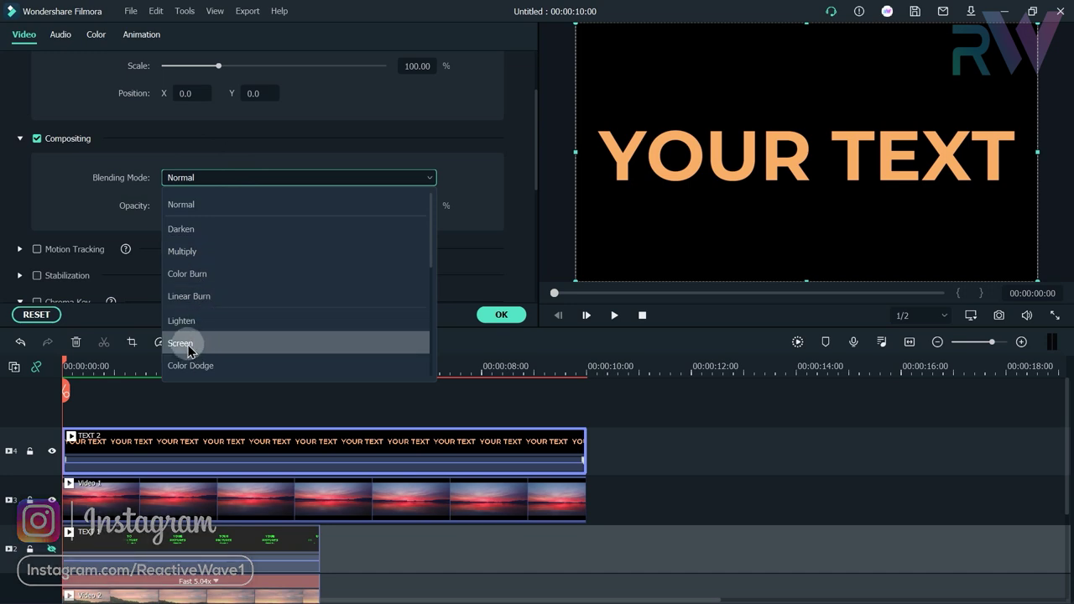
click(232, 344)
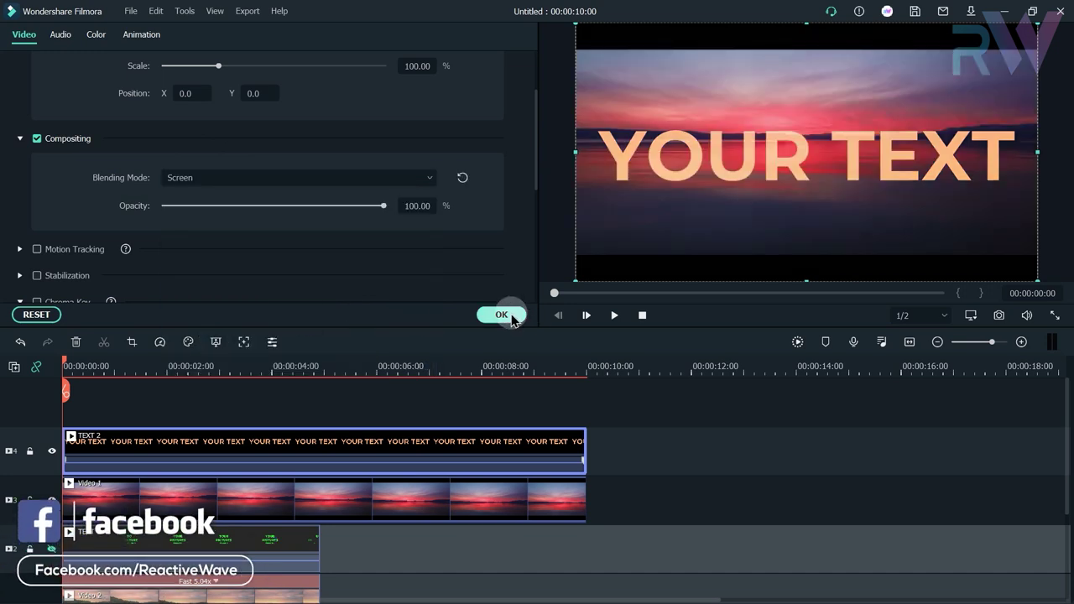
Scale the TEXT 2 clip to 60% with the playhead near the clip's end and apply the changes.
click(571, 370)
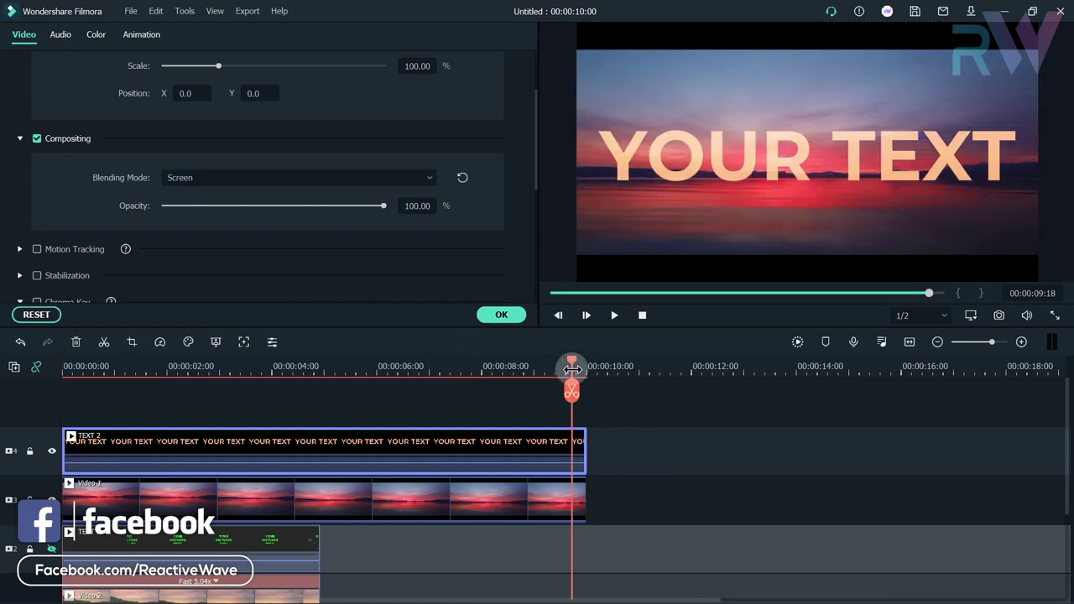
drag(571, 369, 578, 369)
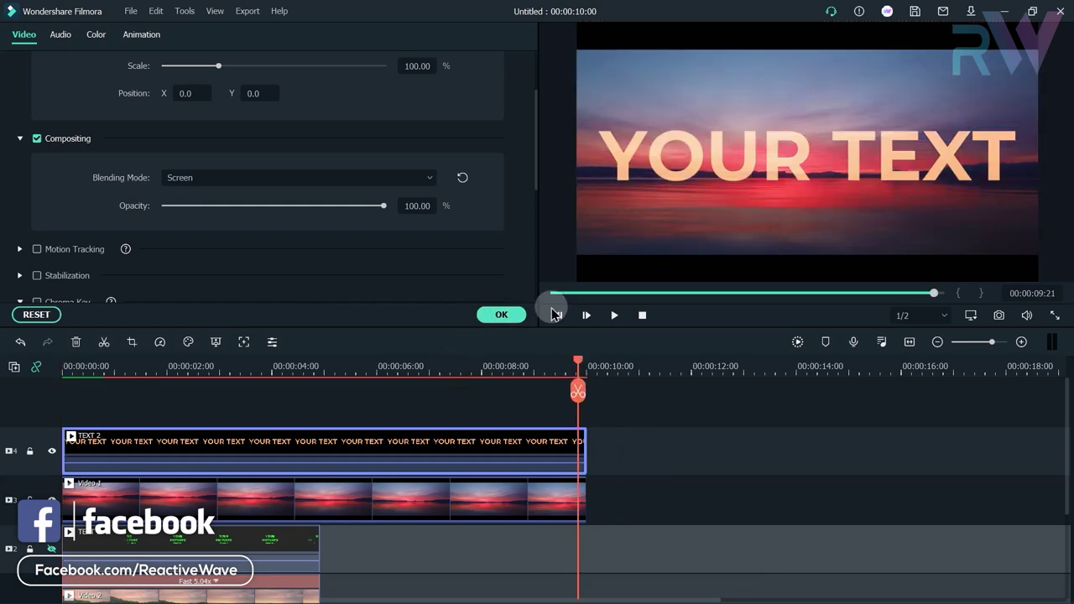
scroll(520, 193, up, 3)
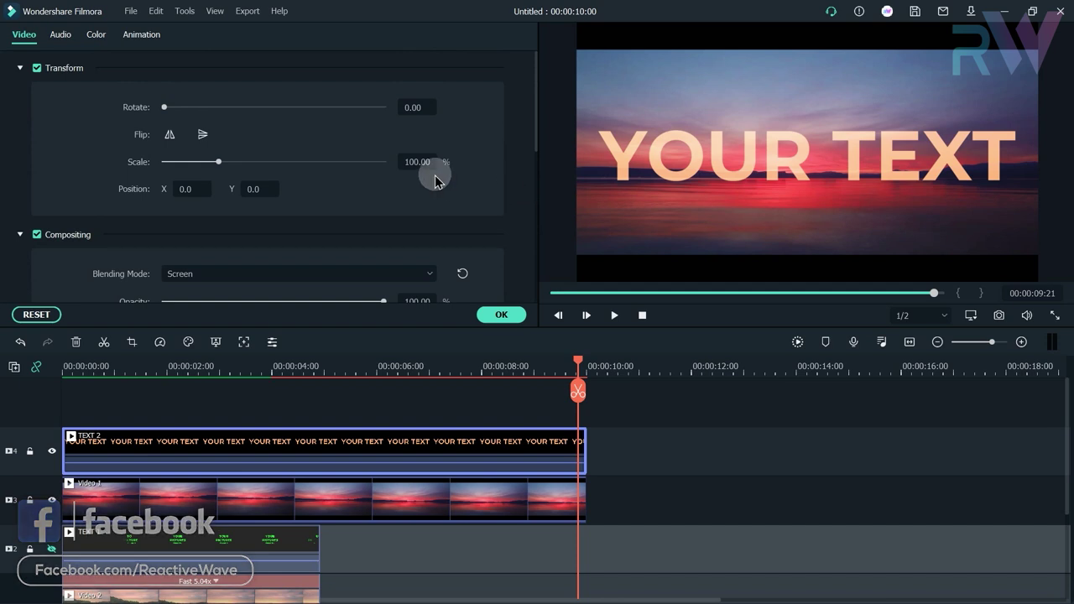
click(418, 161)
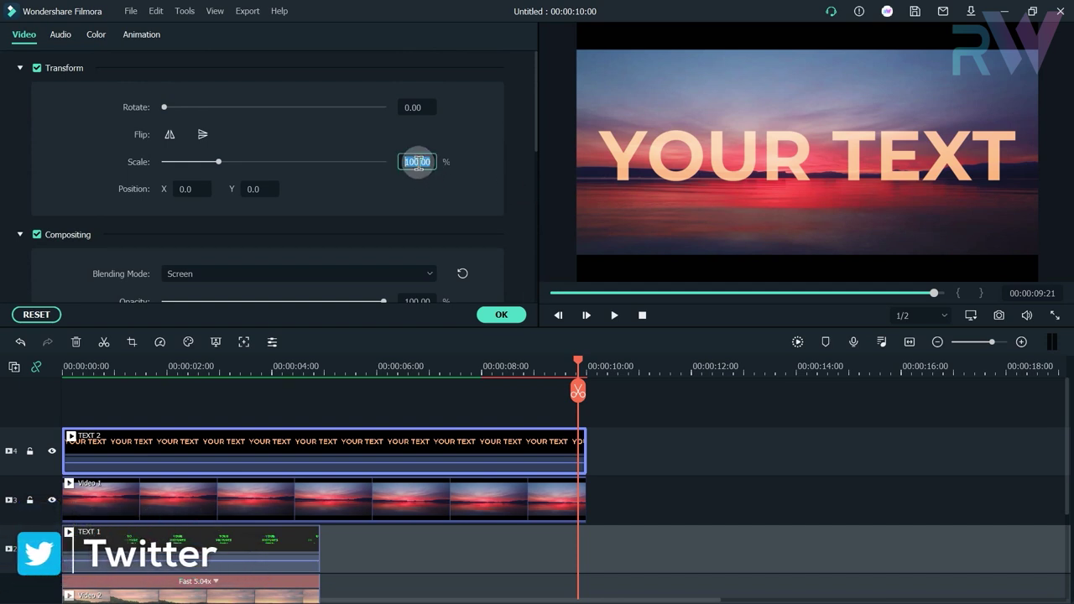
text(60)
key(Return)
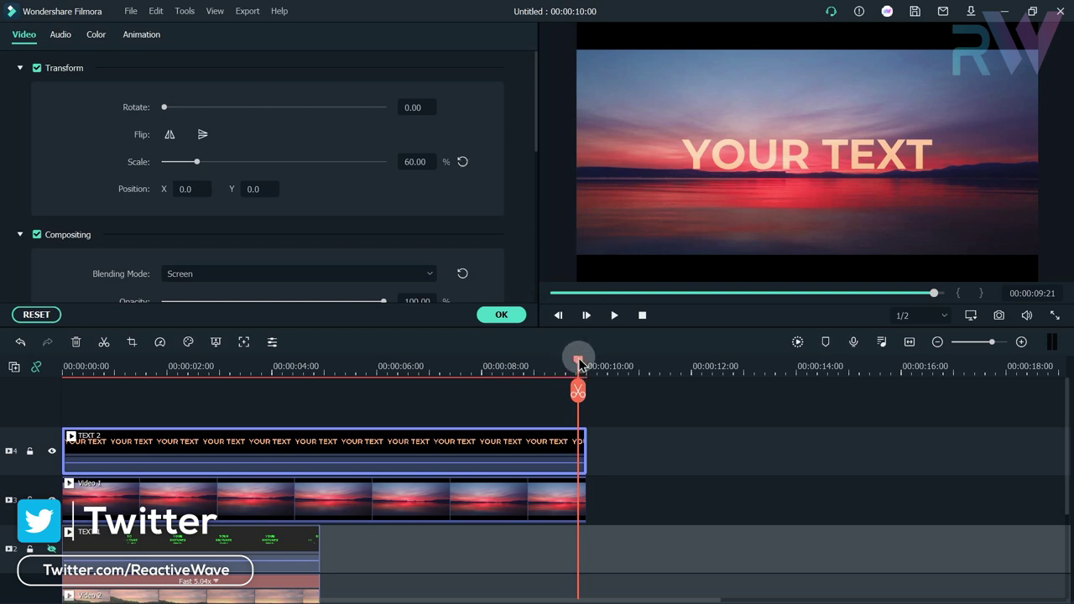
drag(584, 367, 580, 447)
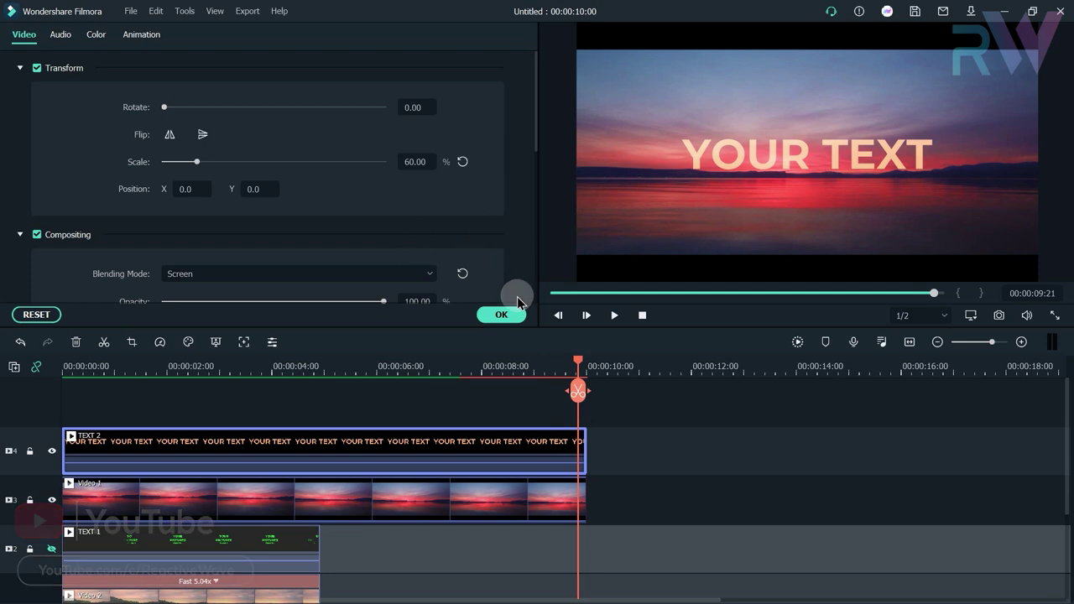
click(501, 315)
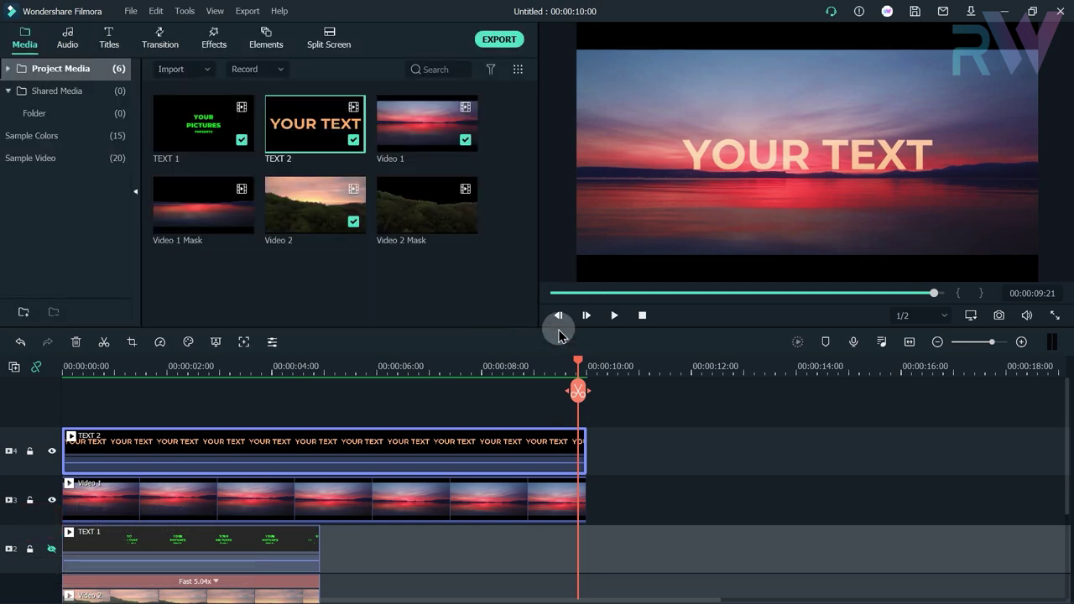
Place the Video 1 Mask clip on track 5 at the timeline start and split it at 2 seconds.
click(560, 292)
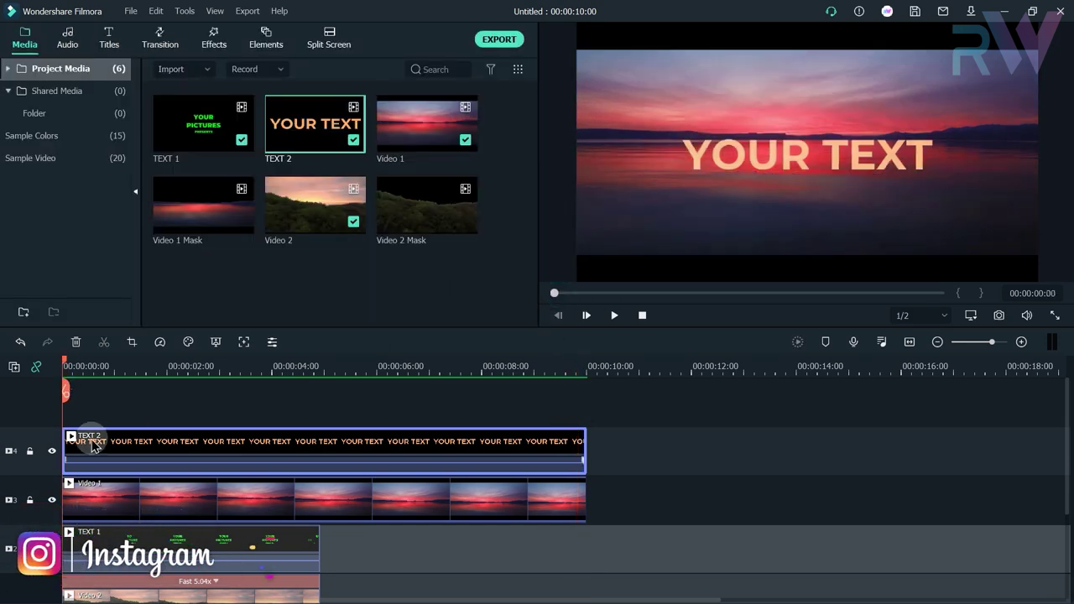
drag(137, 325, 151, 387)
click(170, 367)
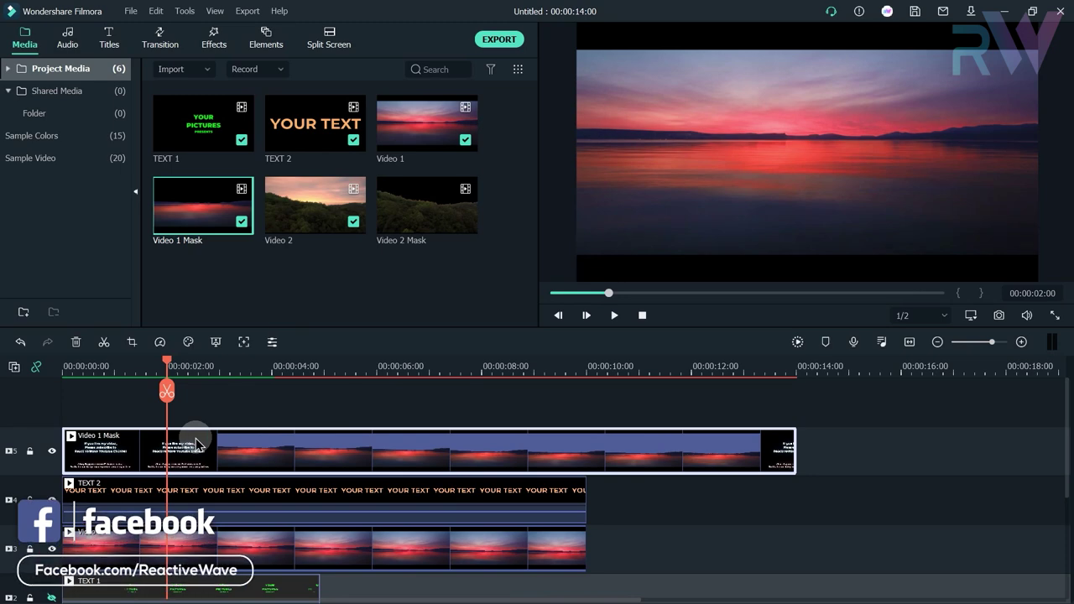
right_click(198, 443)
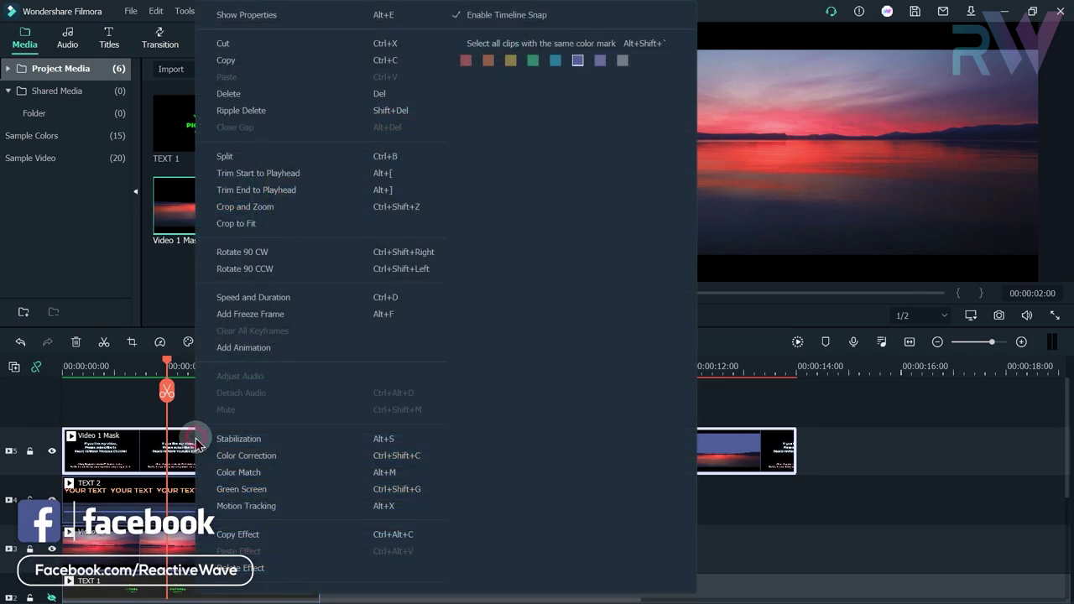
click(244, 158)
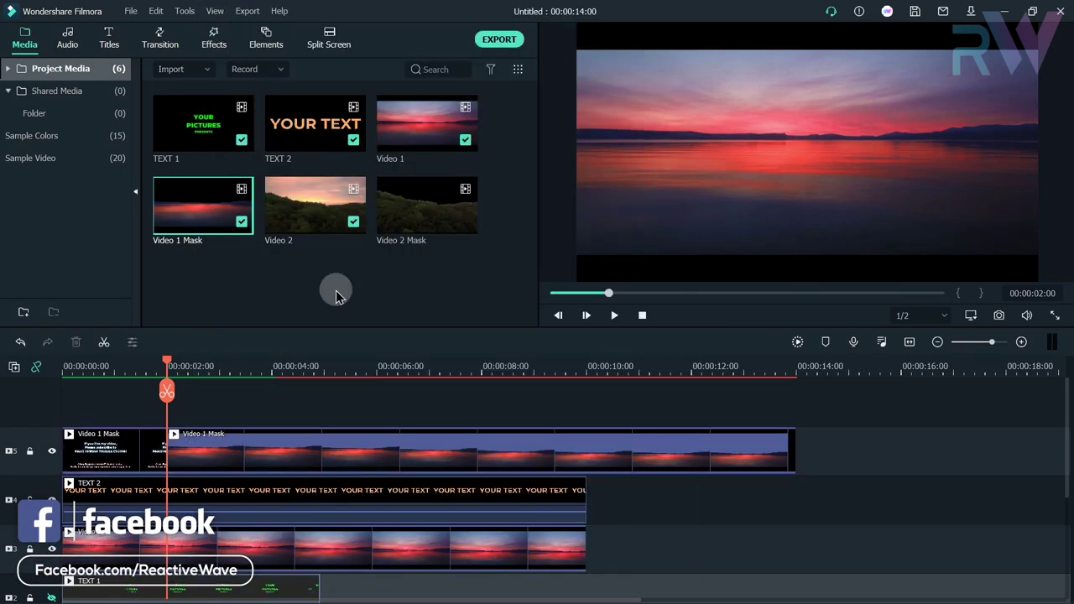
Split the Video 1 Mask clip at 12 seconds.
drag(707, 365, 696, 366)
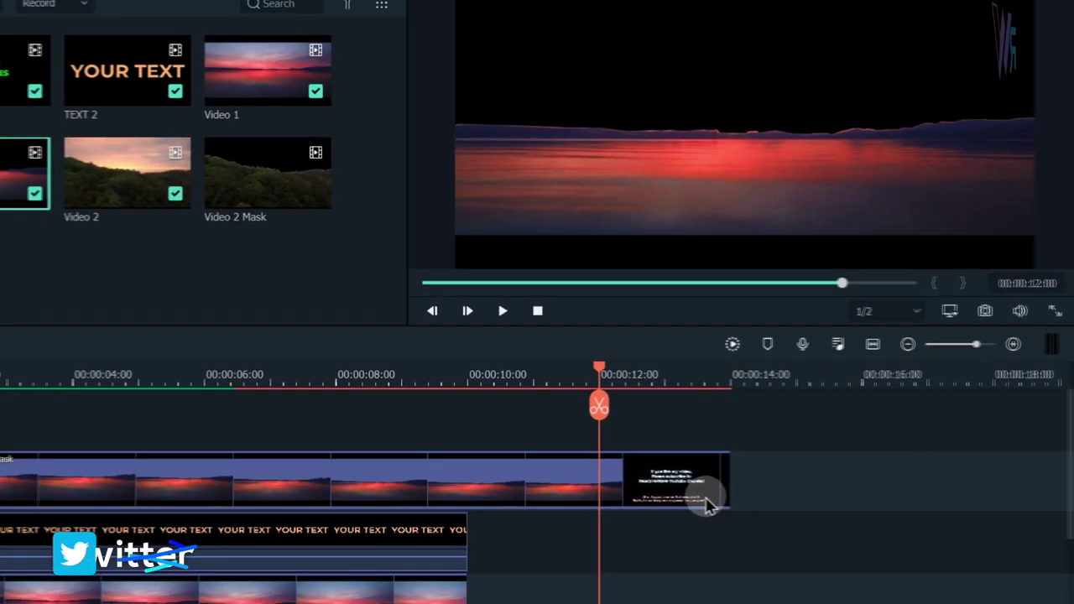
click(579, 538)
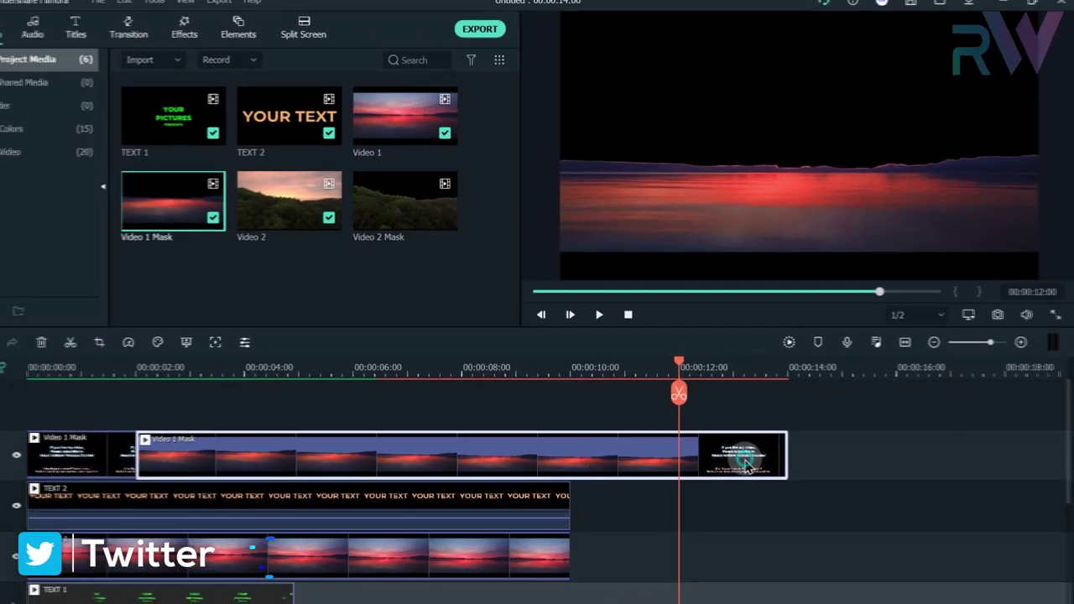
right_click(580, 538)
click(638, 157)
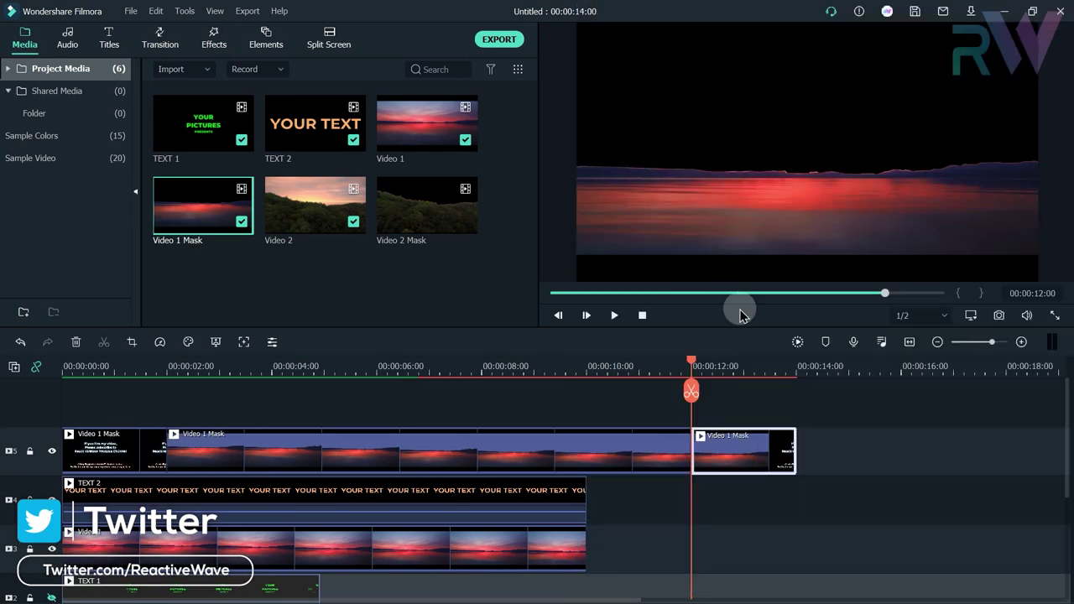
Delete the last and first pieces of the Video 1 Mask clip, keeping the middle part.
click(75, 342)
click(113, 454)
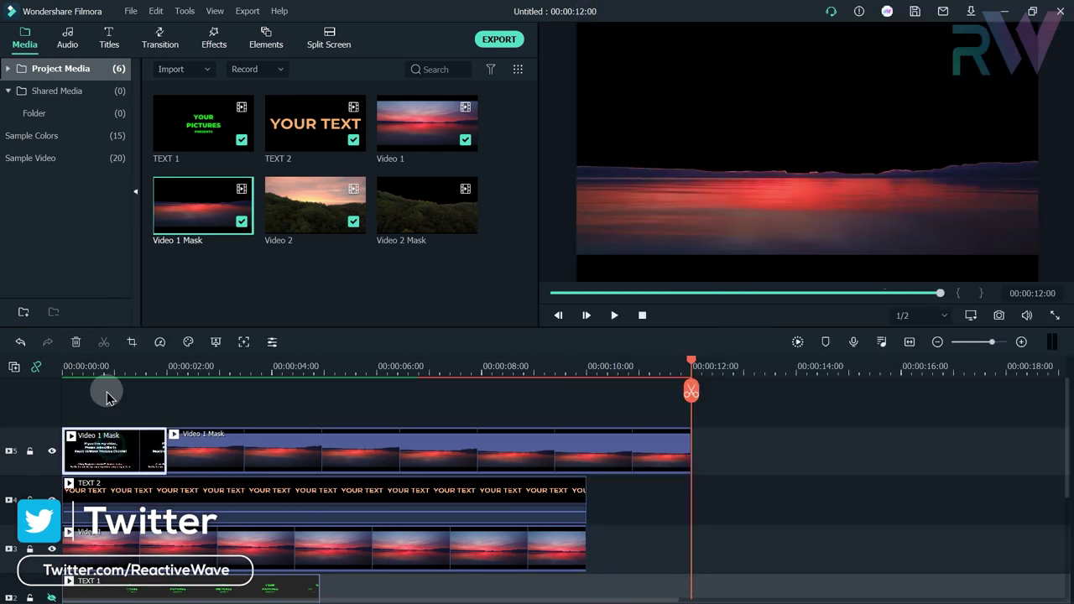
click(77, 342)
Move the remaining Video 1 Mask piece to the timeline start and play the composite from the beginning.
drag(247, 455, 137, 455)
drag(100, 369, 56, 372)
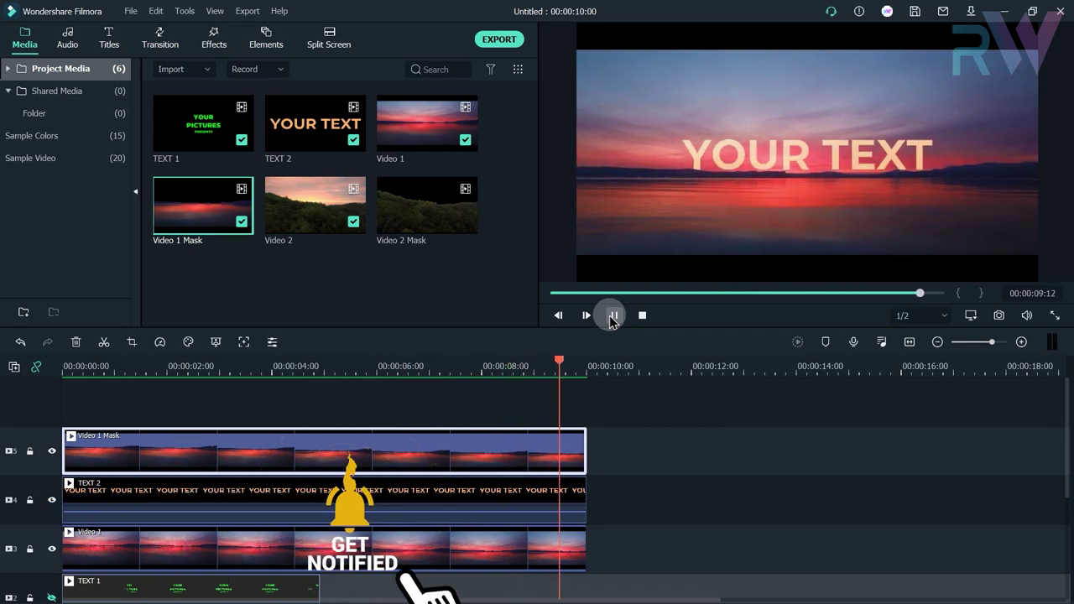
click(610, 320)
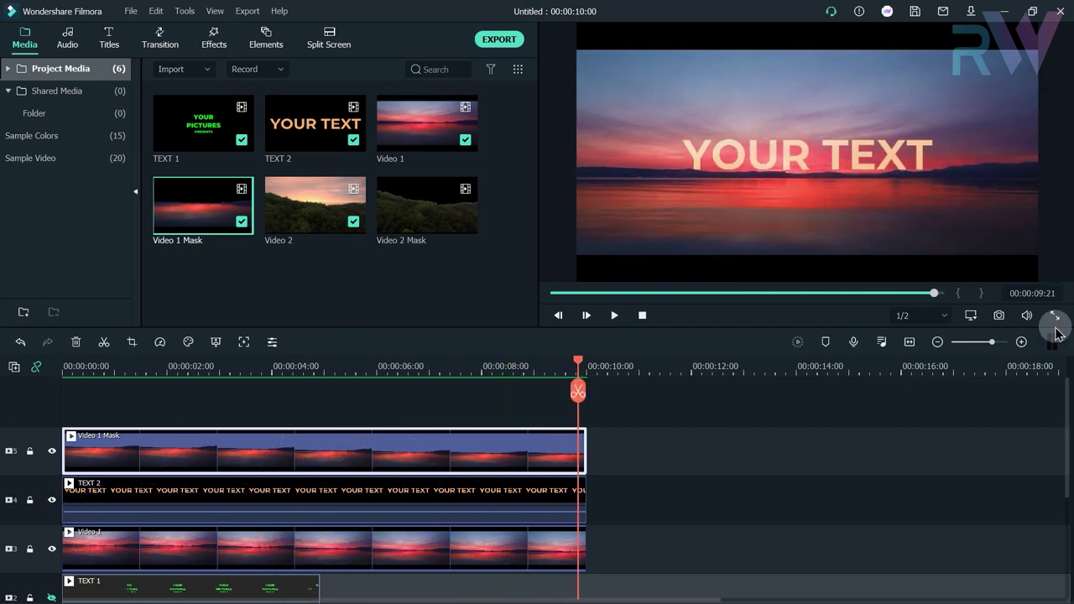
Move Video 1, TEXT 2 and Video 1 Mask together to tracks 1 to 3 directly after the TEXT 1 clip, and hide track 3.
scroll(618, 400, down, 1)
drag(618, 400, 559, 582)
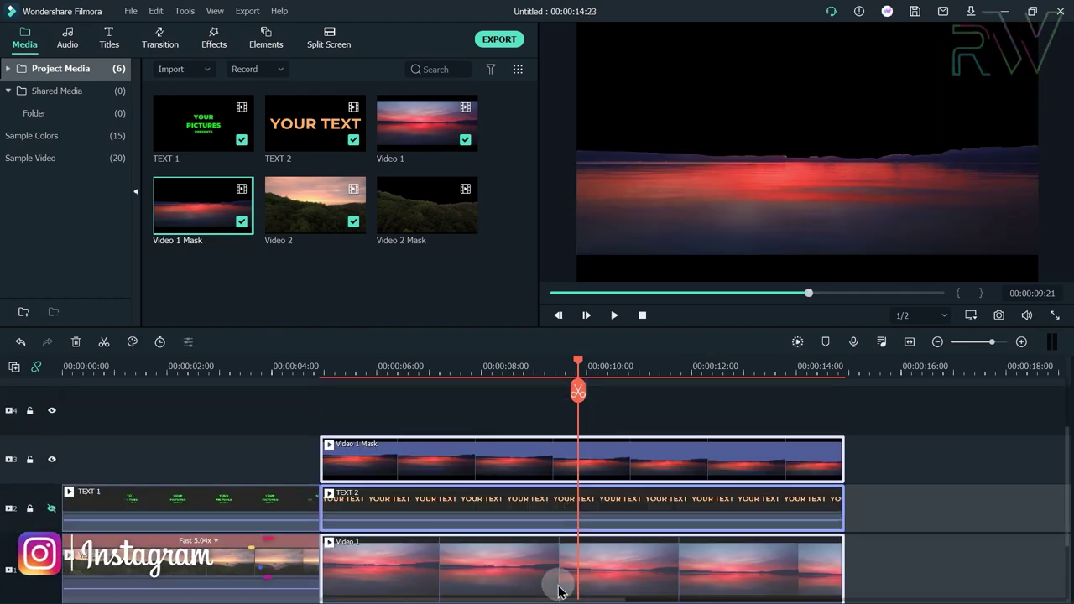
scroll(244, 410, up, 2)
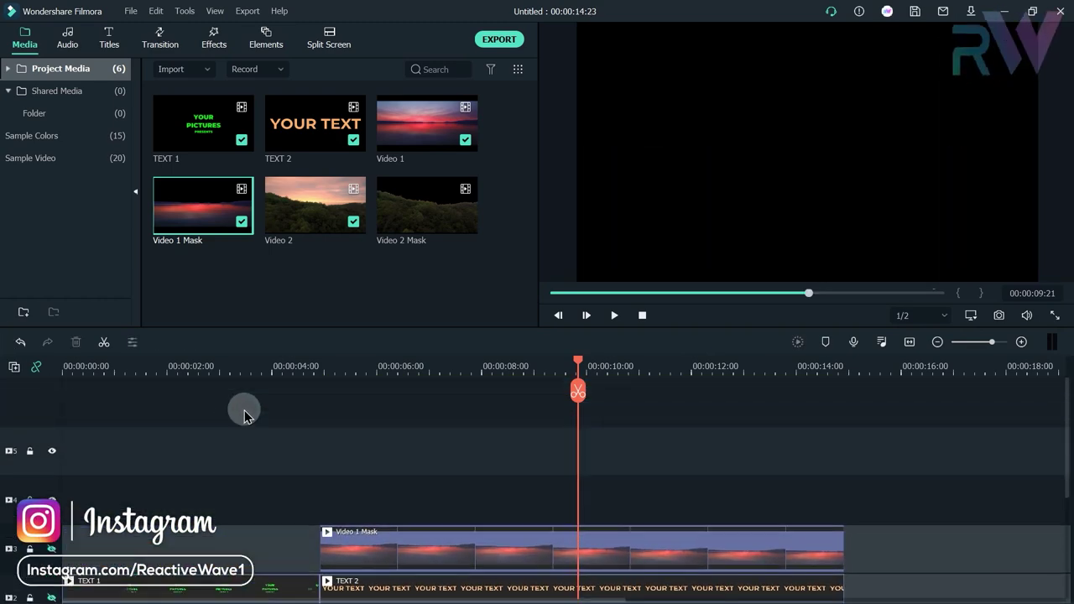
Place the Video 2 clip on track 4 at the timeline start.
click(296, 310)
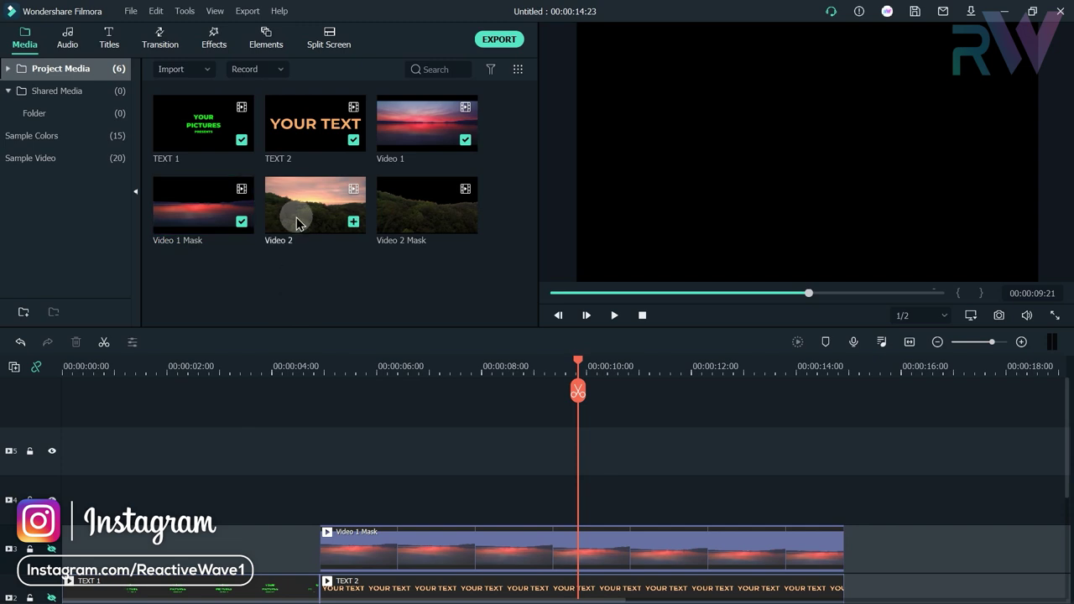
drag(196, 328, 68, 490)
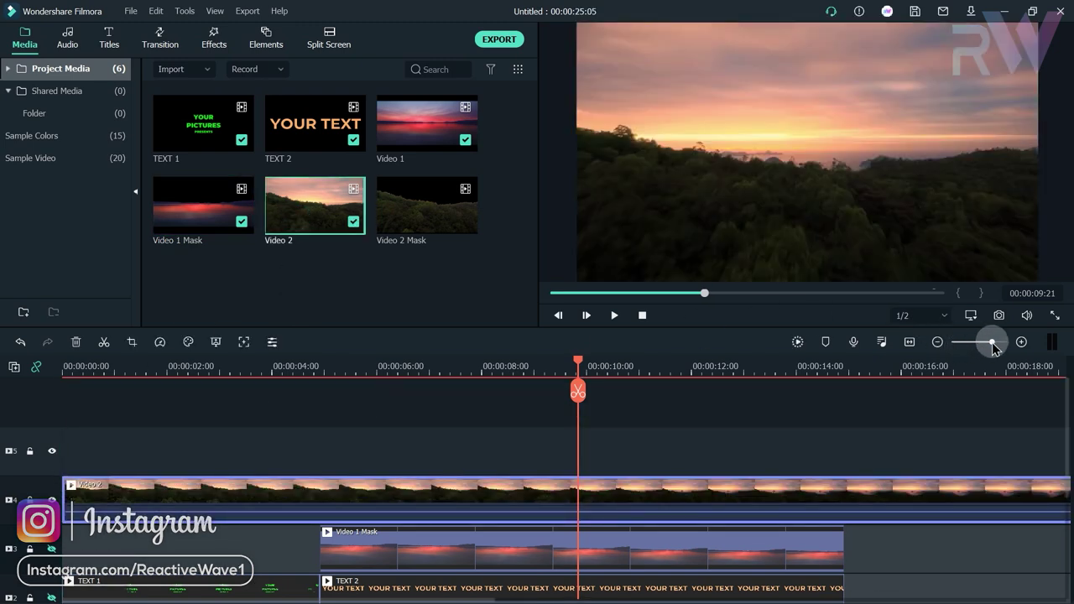
drag(991, 342, 984, 343)
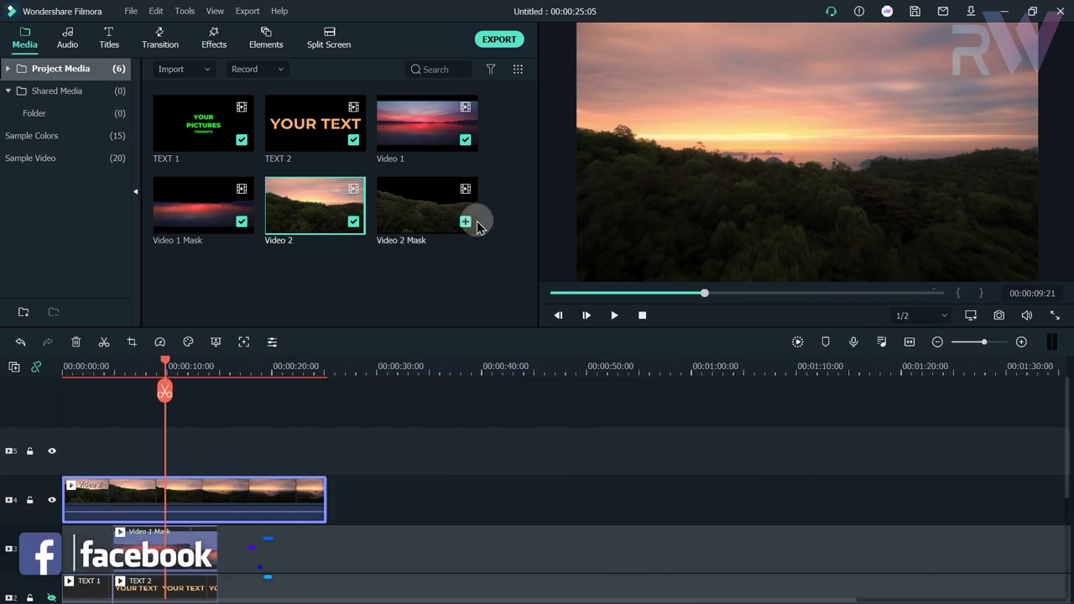
Add the Basic 6 title on track 5 at the timeline start and extend it to just past the end of Video 2.
click(109, 39)
drag(225, 254, 331, 453)
click(292, 453)
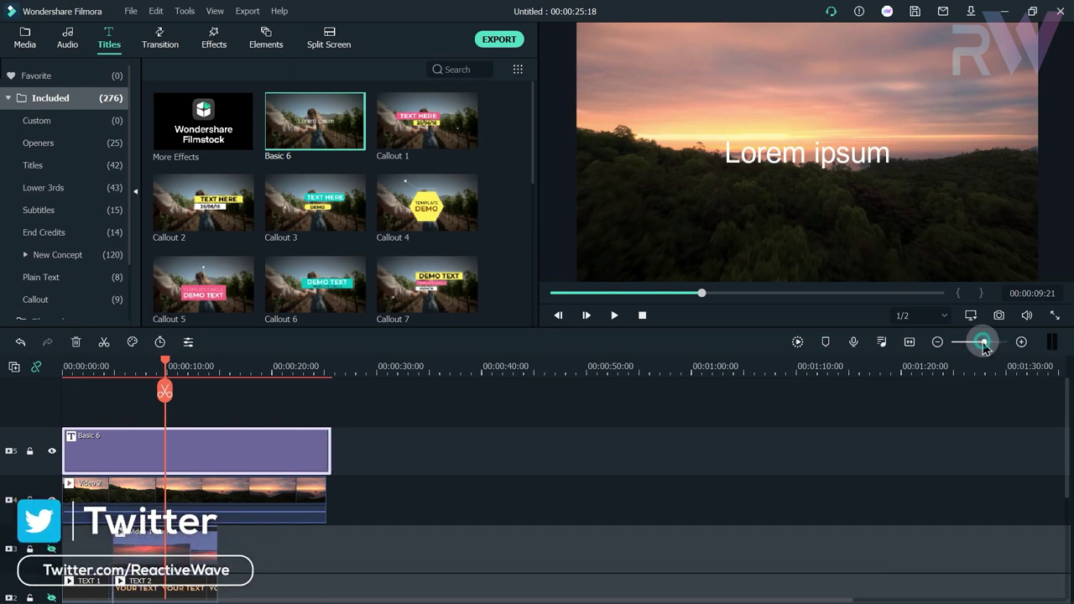
Open the Basic 6 title in the advanced text editor and replace its text with POWERED BY and WHATEVER on two lines.
drag(984, 344, 987, 345)
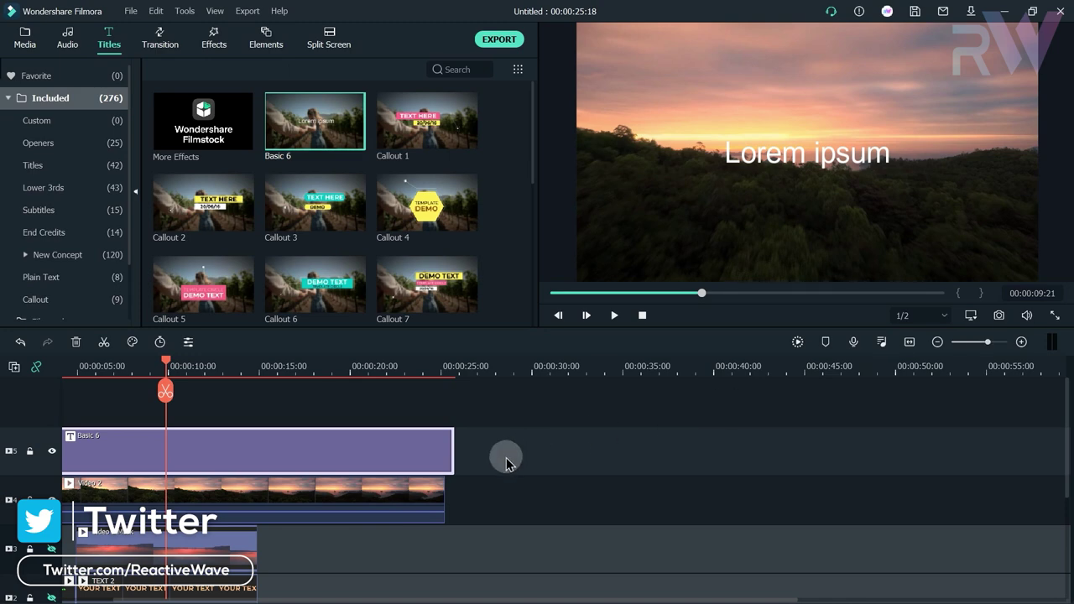
right_click(434, 450)
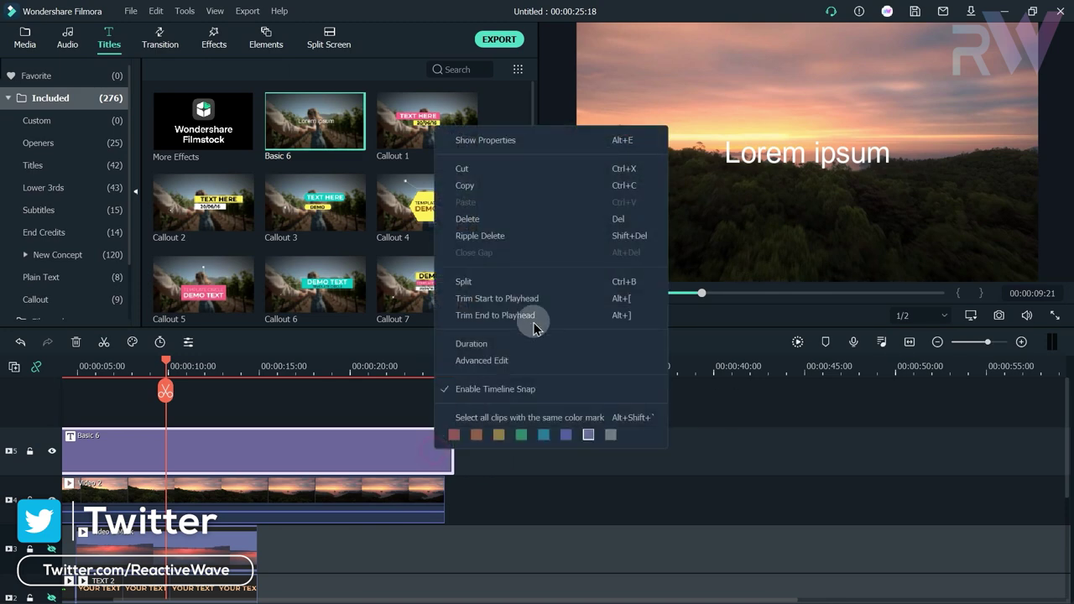
click(529, 139)
click(437, 315)
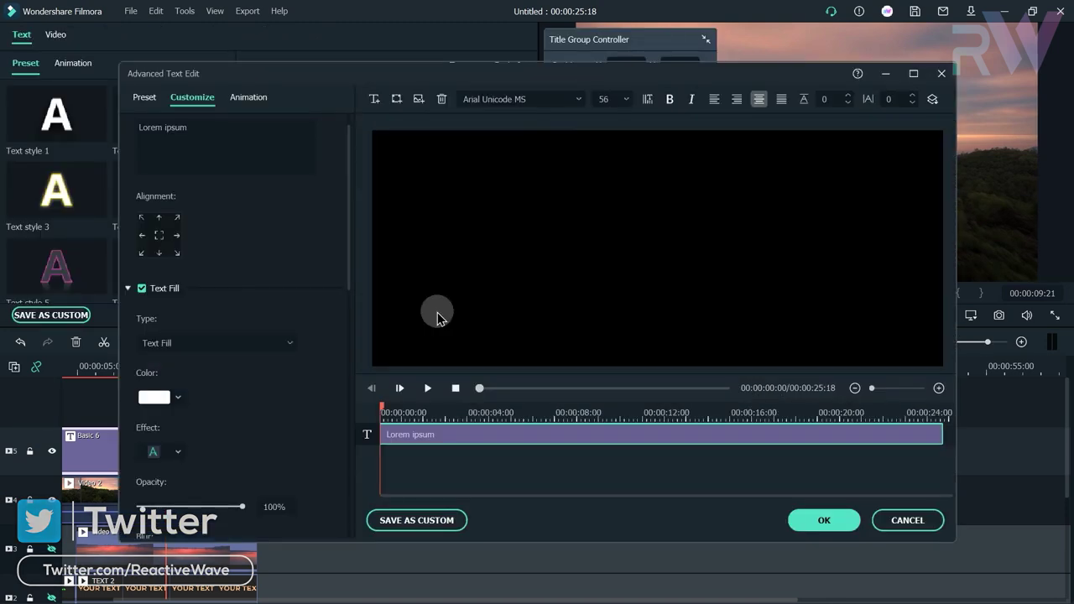
click(669, 265)
text(POWERED BY)
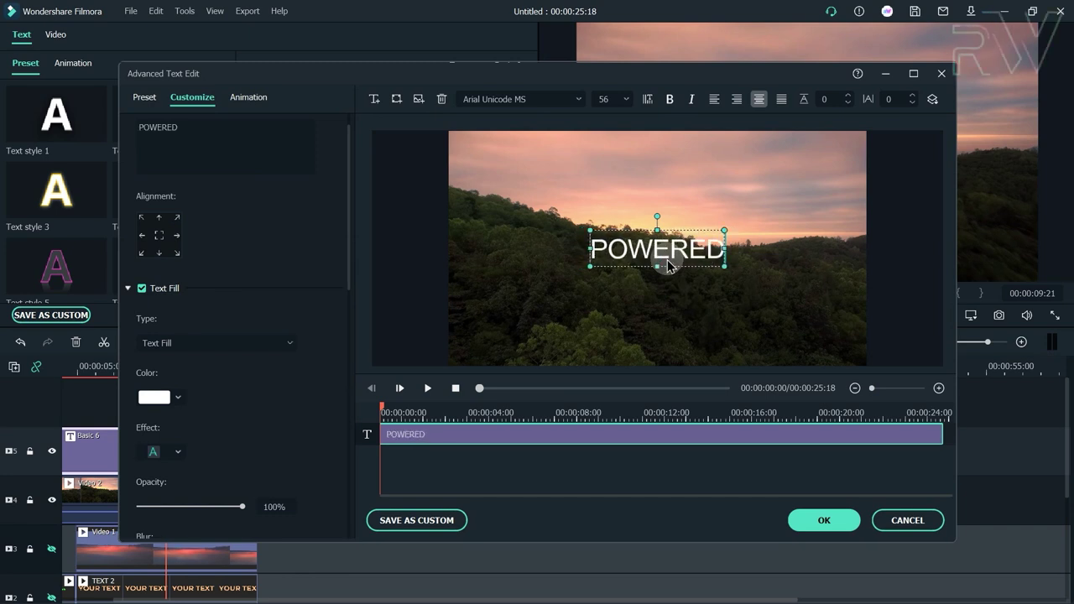
key(Return)
text(WHATEVER)
Set the font of the whole title text to Montserrat Bold.
key(ctrl+a)
click(534, 99)
text(montserrat Bo)
key(Return)
Set the font size of the POWERED BY line to 32.
double_click(738, 266)
click(618, 99)
click(602, 182)
drag(558, 225, 762, 223)
click(608, 99)
text(32)
key(Return)
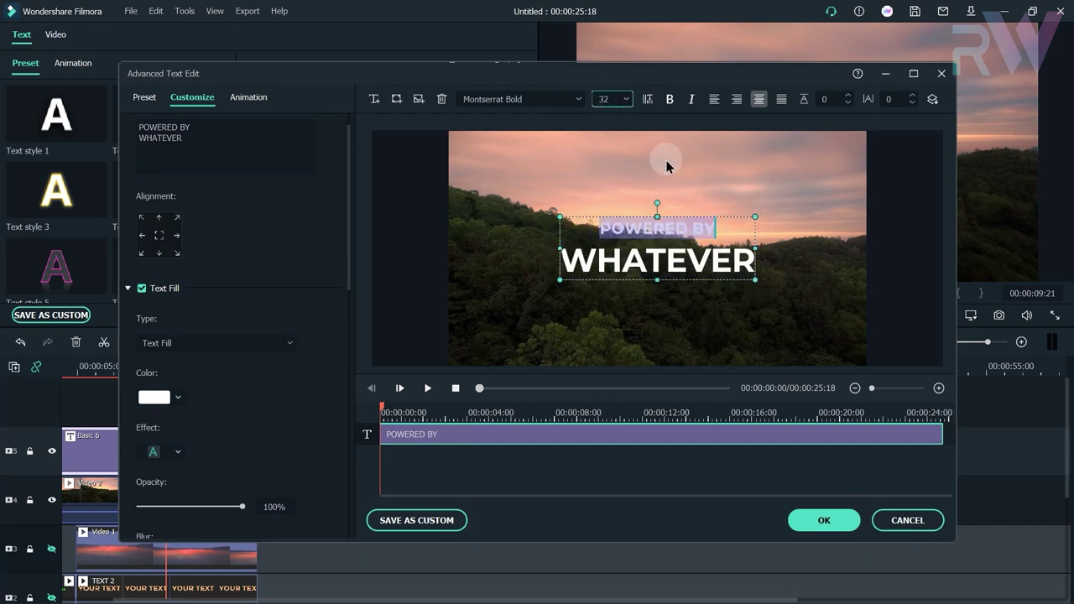
click(650, 172)
Move the title text up and to the left over the sky at about 20 seconds, and set its line spacing to -49.
drag(931, 412, 825, 412)
click(675, 265)
drag(696, 215, 660, 184)
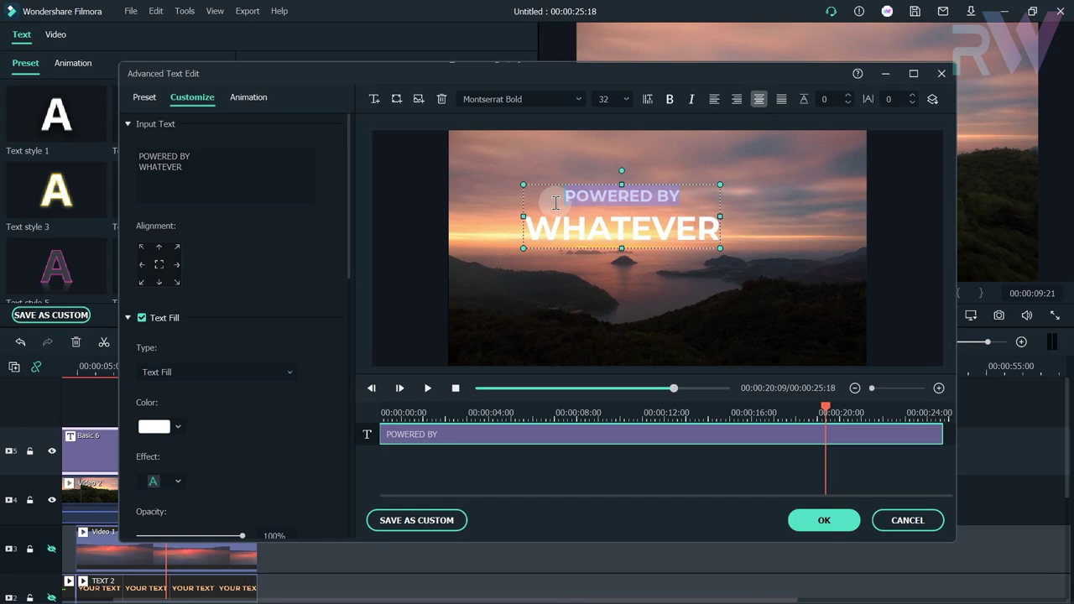
drag(824, 99, 735, 182)
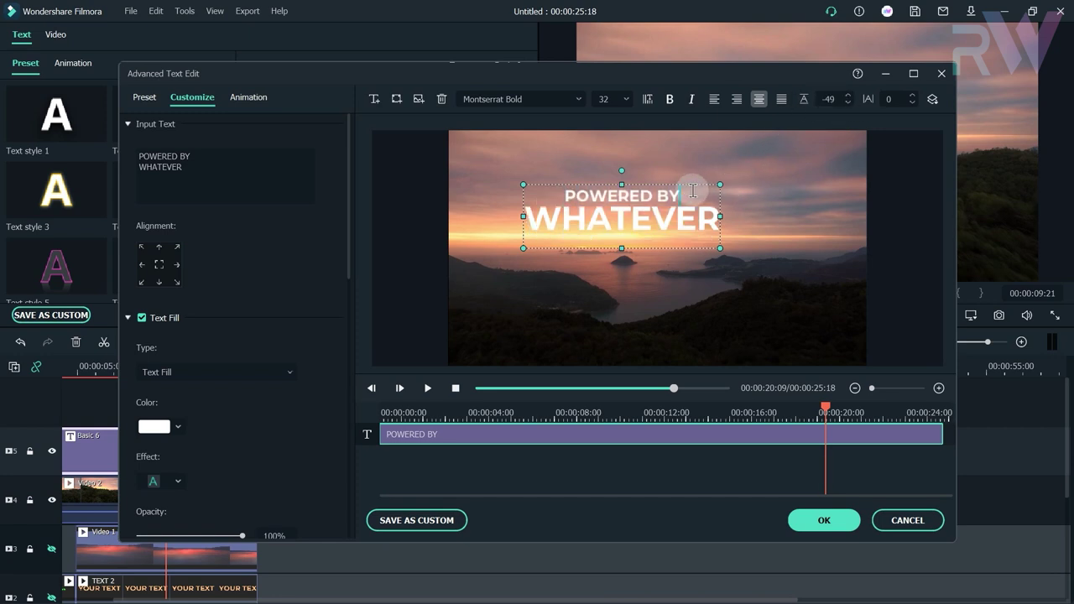
click(723, 196)
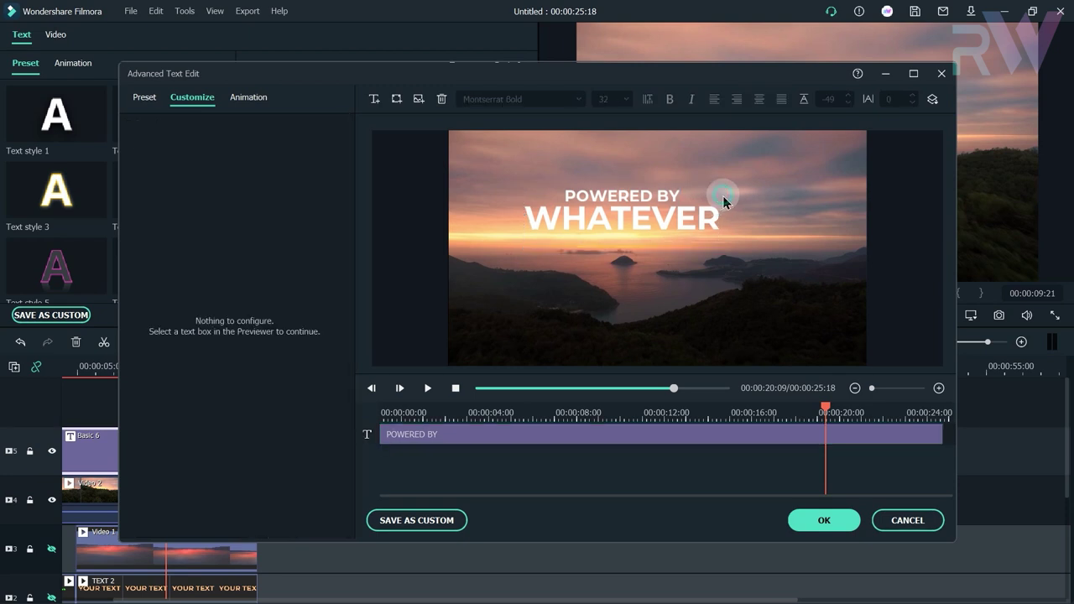
Shift the title text slightly down toward the horizon and apply the title edits.
click(697, 209)
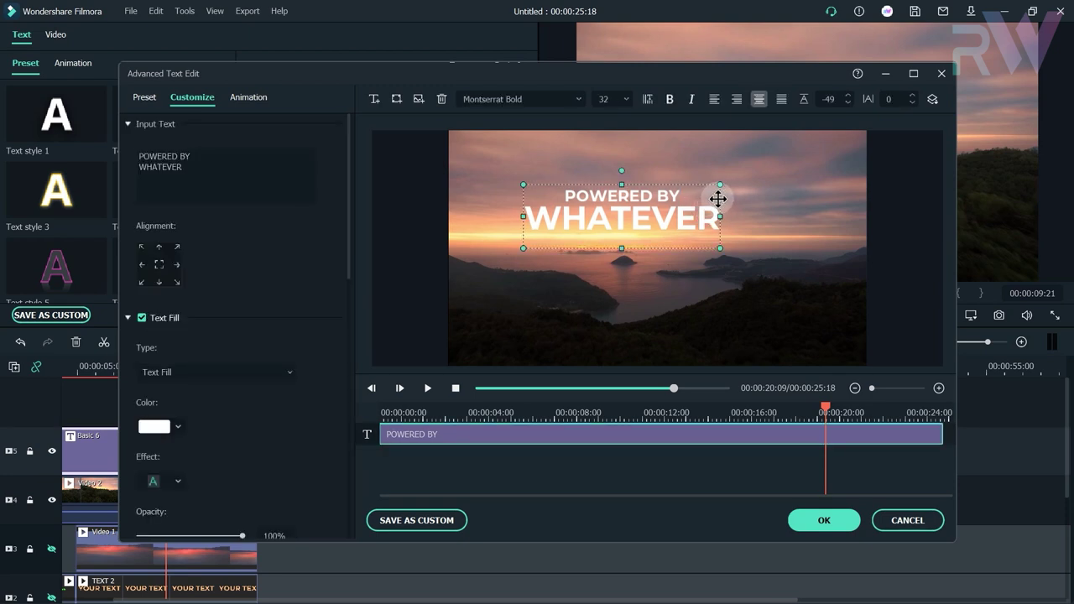
drag(718, 207, 718, 214)
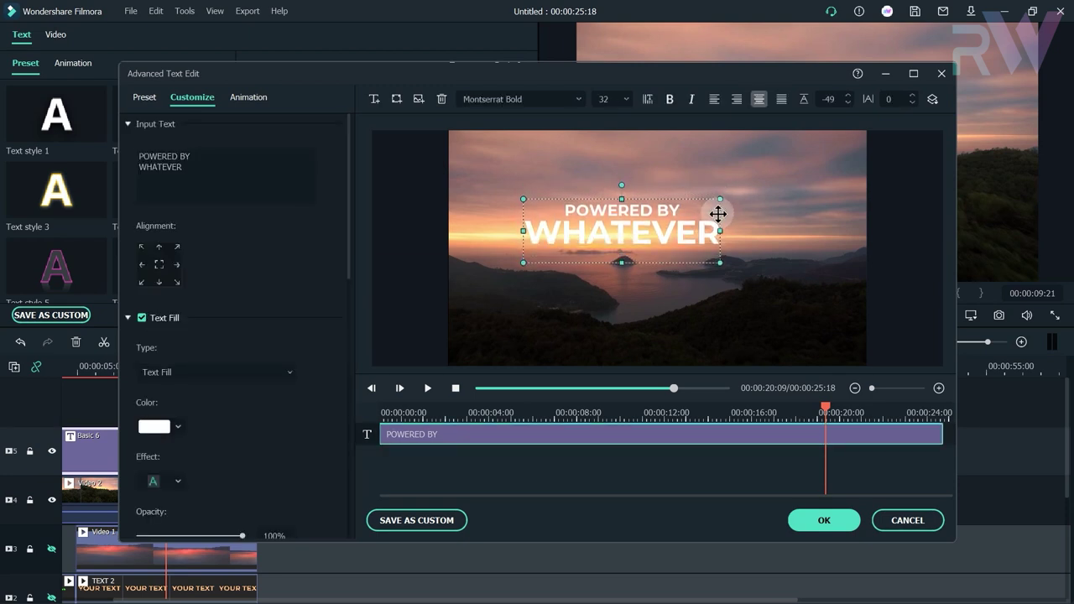
click(762, 213)
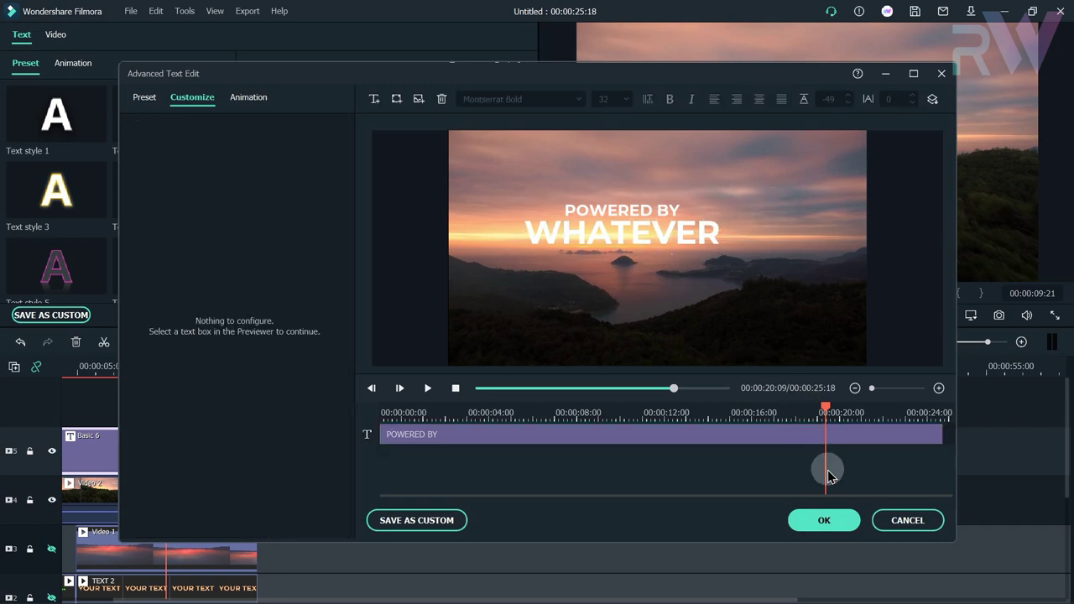
click(812, 520)
click(502, 311)
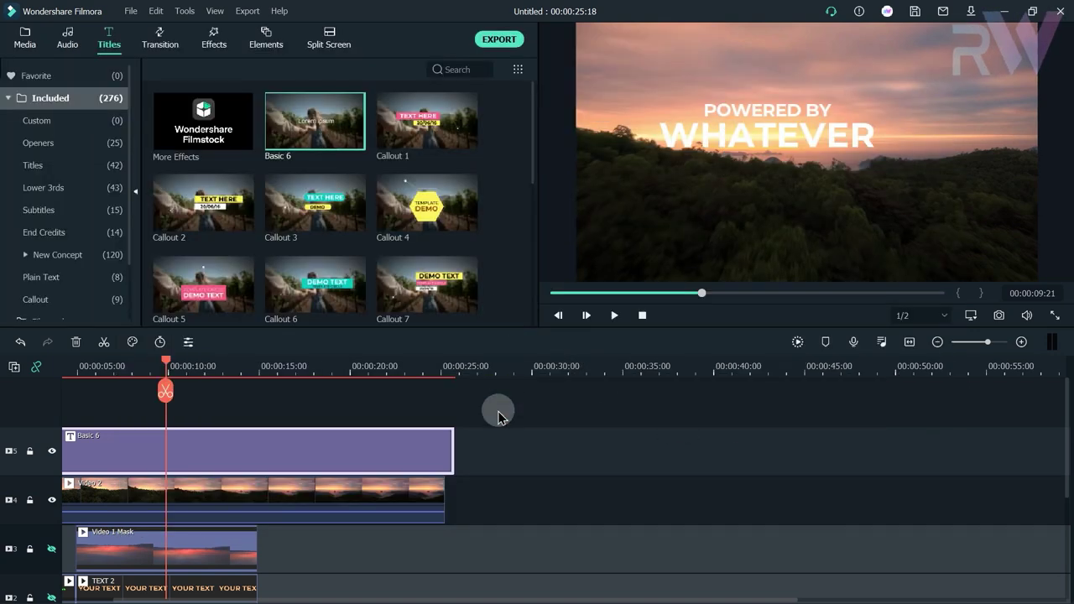
Place the Video 2 Mask clip on track 6 at the timeline start and split it at 2 seconds.
click(33, 41)
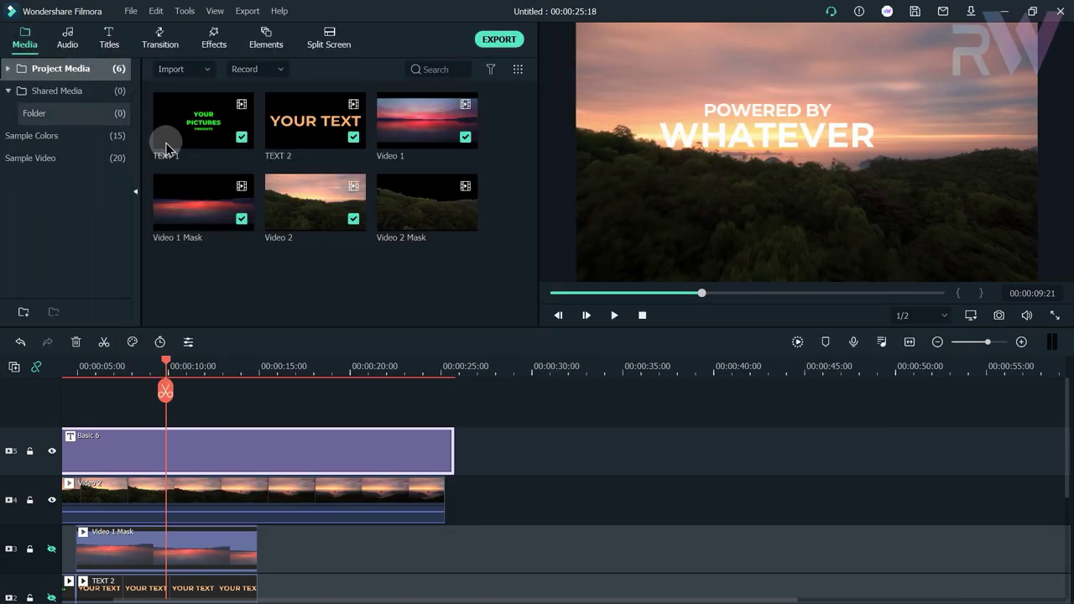
drag(368, 290, 100, 454)
drag(216, 361, 103, 367)
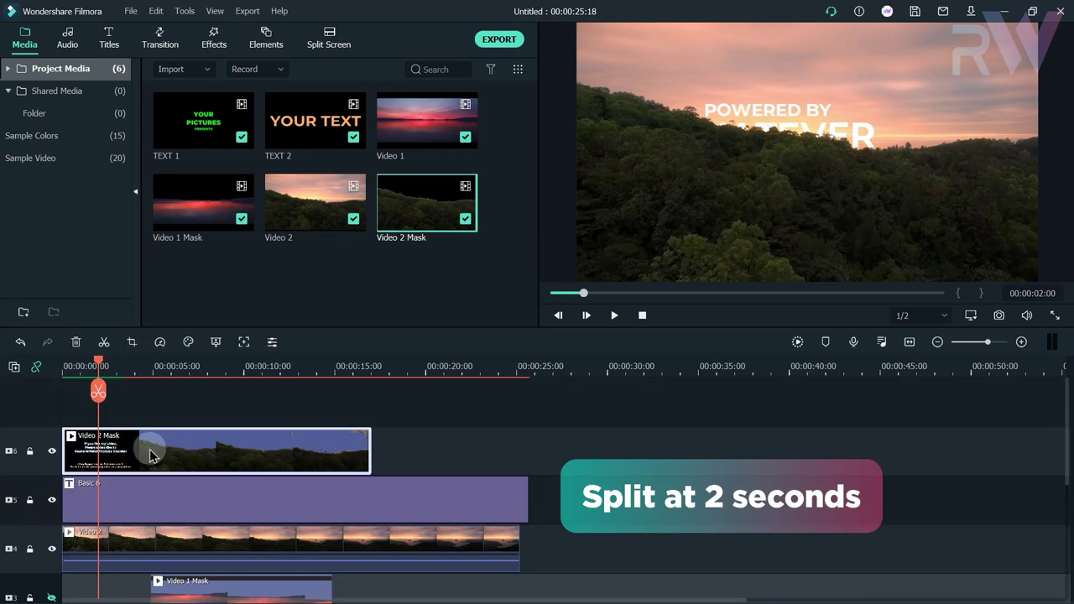
right_click(344, 443)
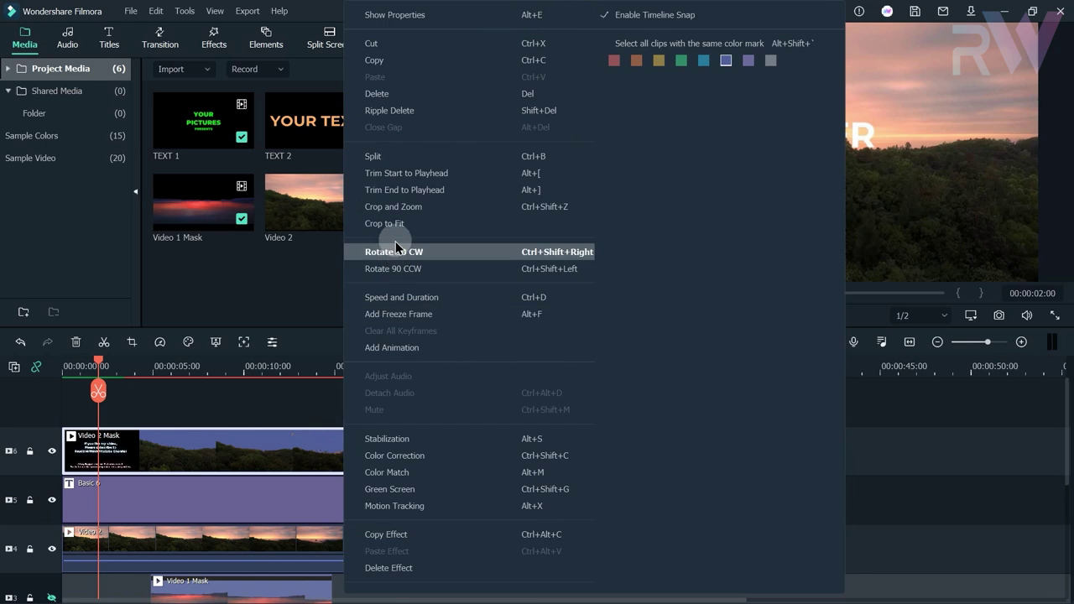
click(399, 158)
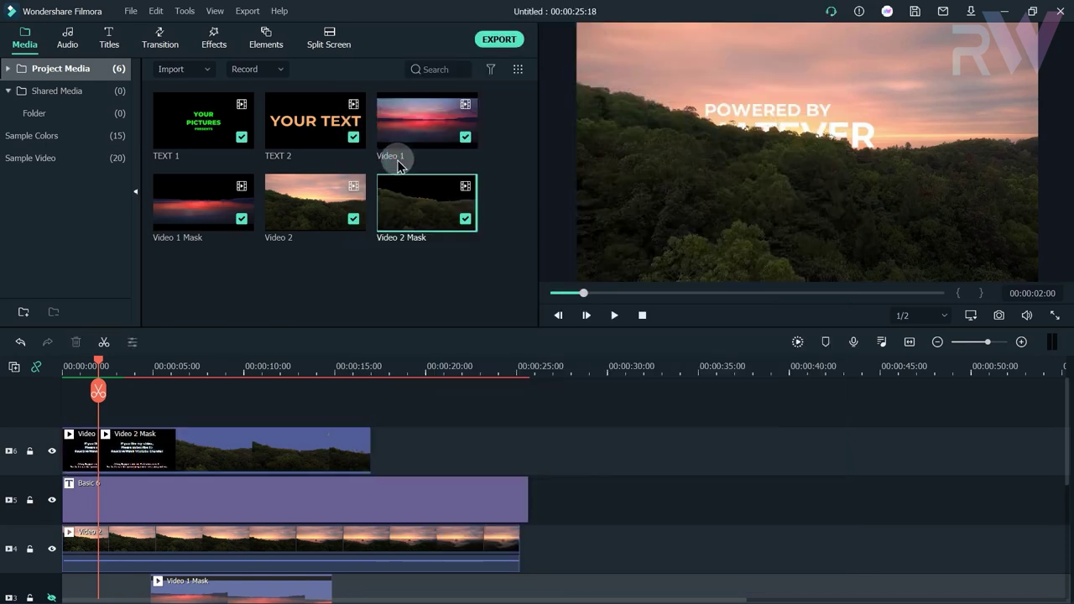
Split the Video 2 Mask clip at 15 seconds.
click(330, 366)
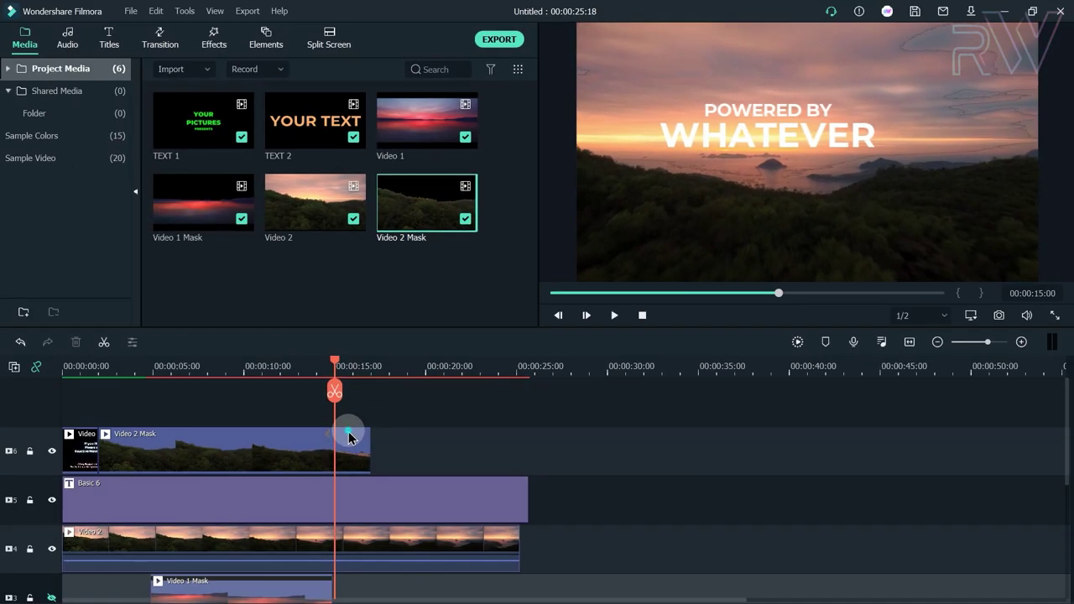
click(121, 474)
right_click(122, 473)
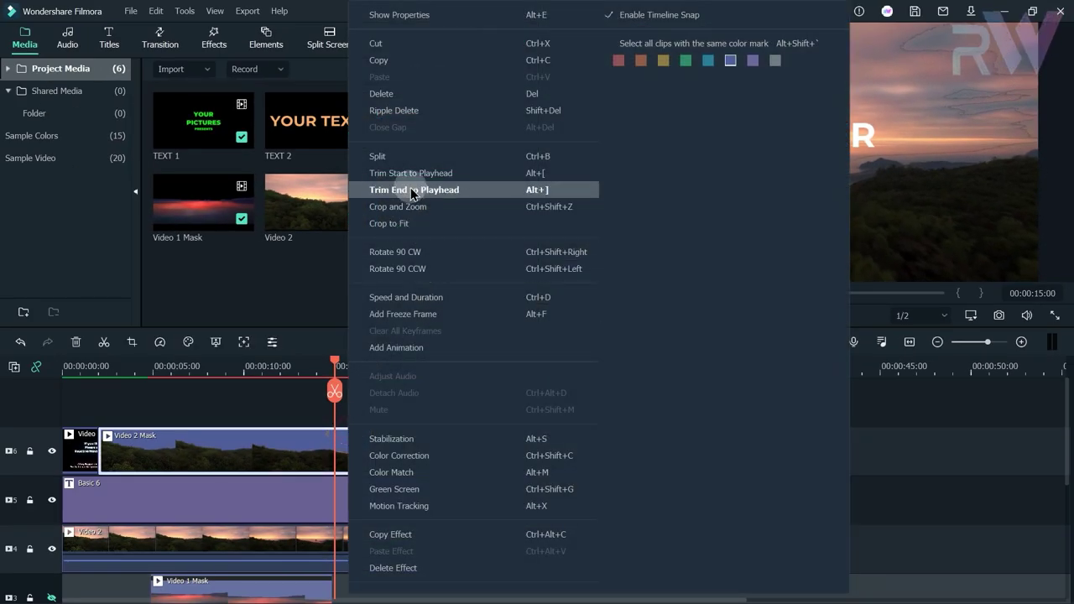
click(392, 157)
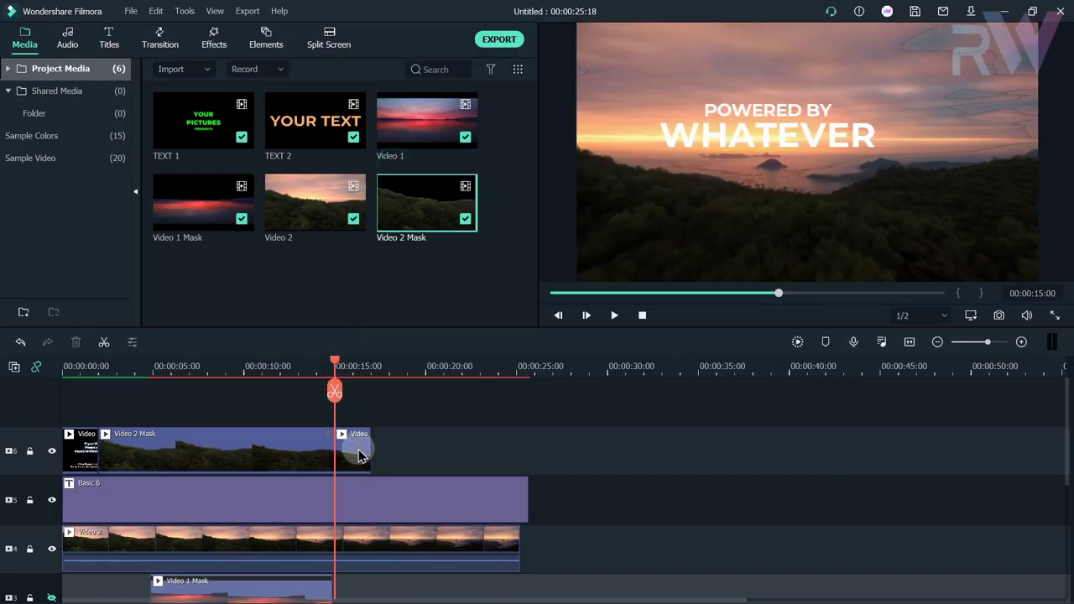
Delete the Video 2 Mask pieces before 2 seconds and after 15 seconds, and move the remaining piece to the timeline start.
click(75, 343)
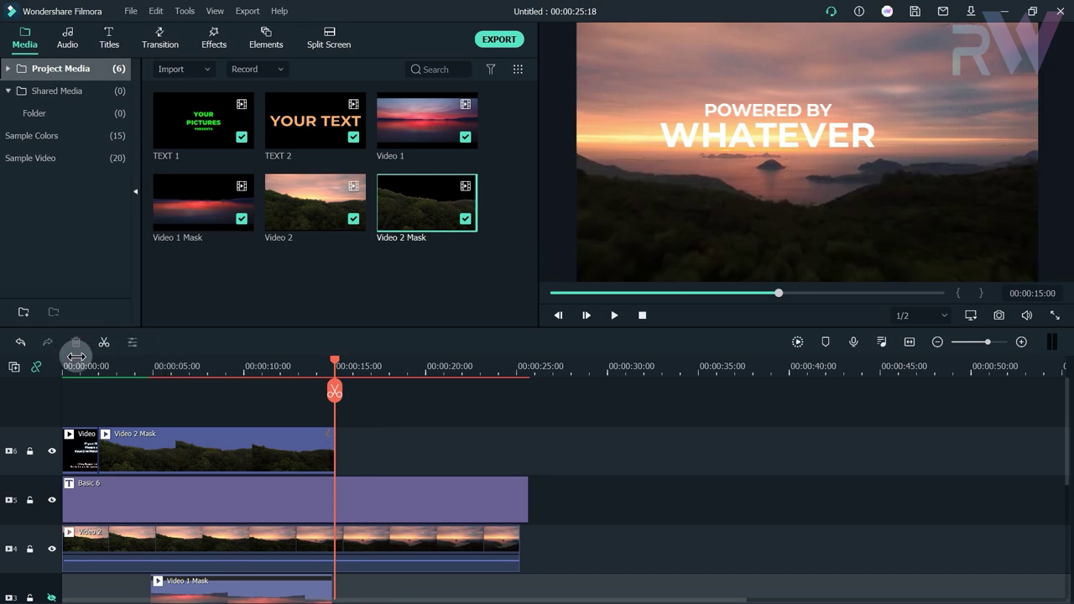
click(75, 343)
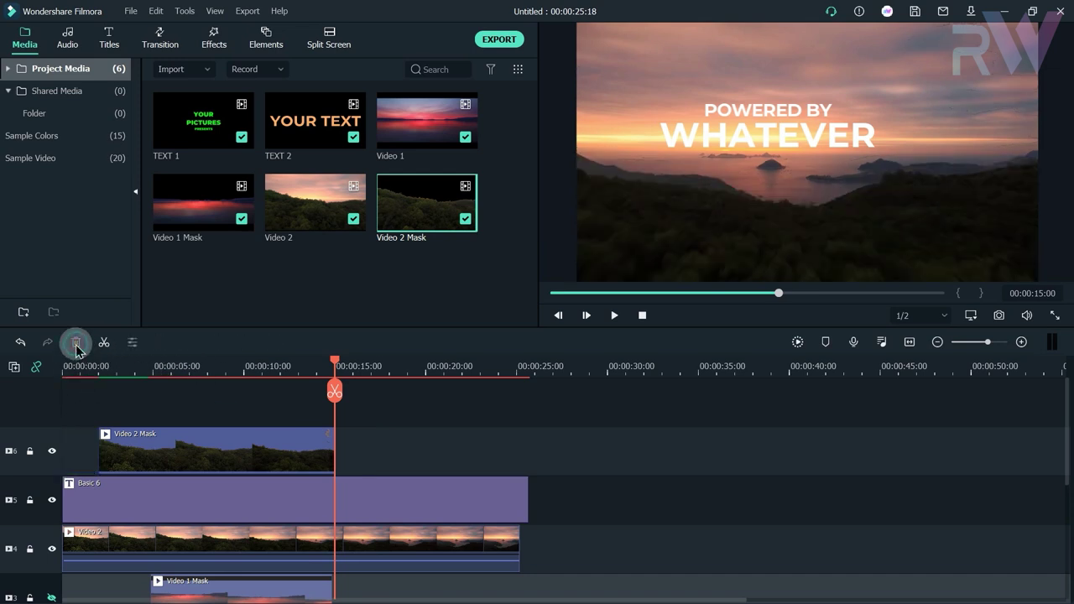
drag(139, 450, 102, 449)
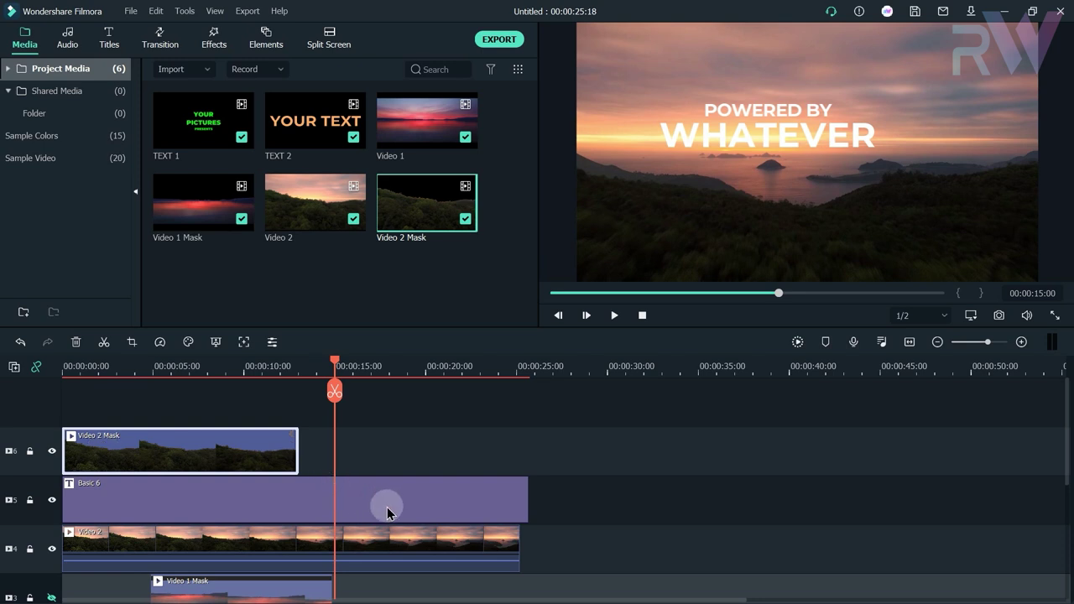
Trim the ends of the Basic 6 title and the Video 2 clip to match the Video 2 Mask clip, and preview the result.
click(374, 505)
drag(526, 504, 297, 503)
click(395, 537)
drag(519, 545, 297, 551)
click(613, 317)
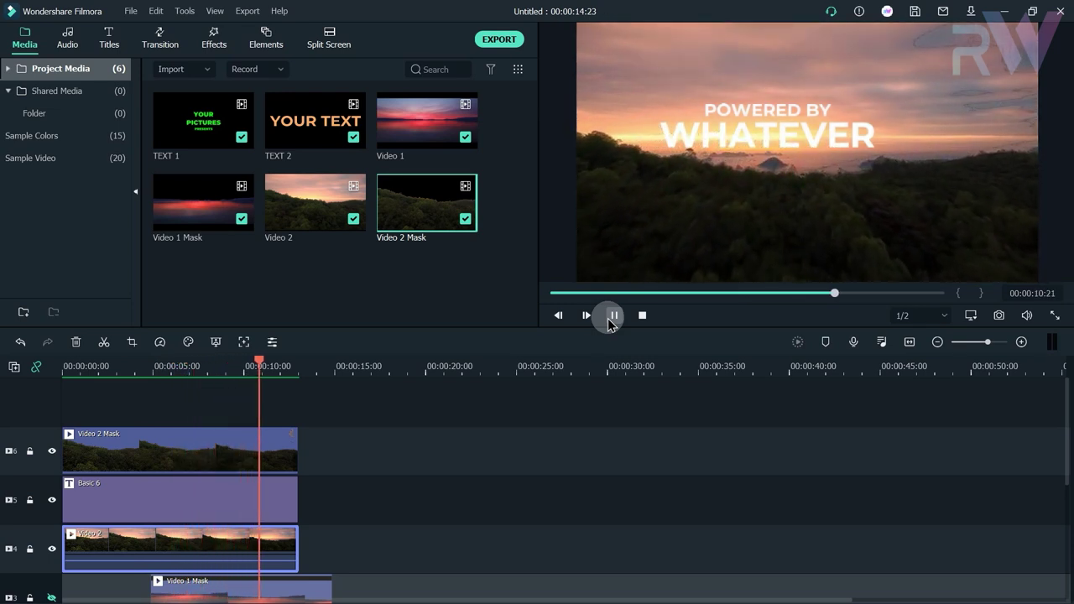
click(610, 323)
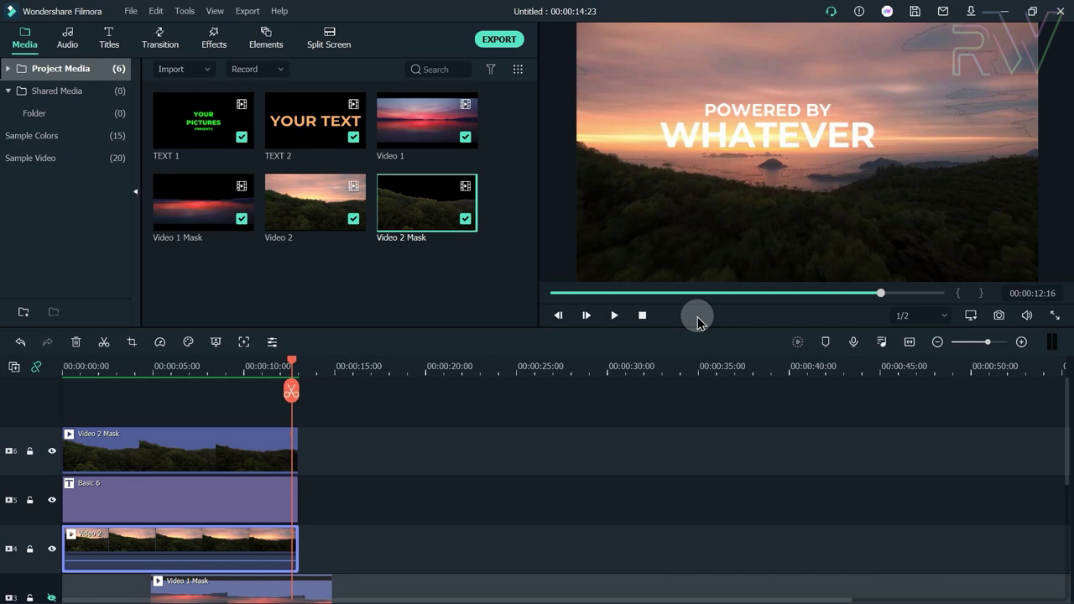
Move the trimmed Video 2 Mask, Basic 6 and Video 2 clips to tracks 3, 2 and 1, directly after the Video 1 clips.
click(267, 446)
drag(291, 363, 64, 366)
click(331, 407)
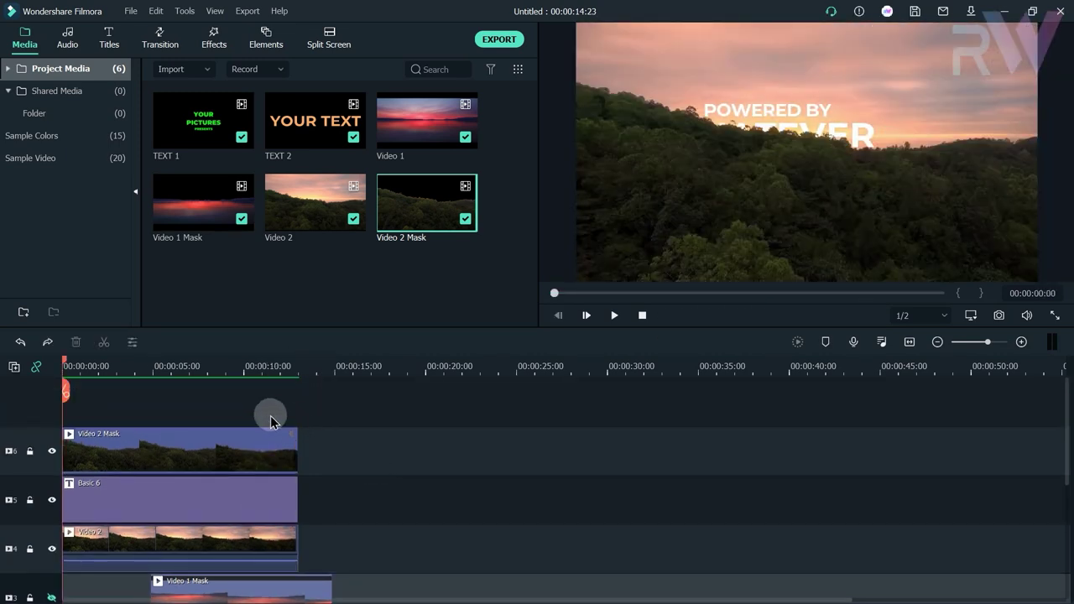
drag(271, 419, 643, 476)
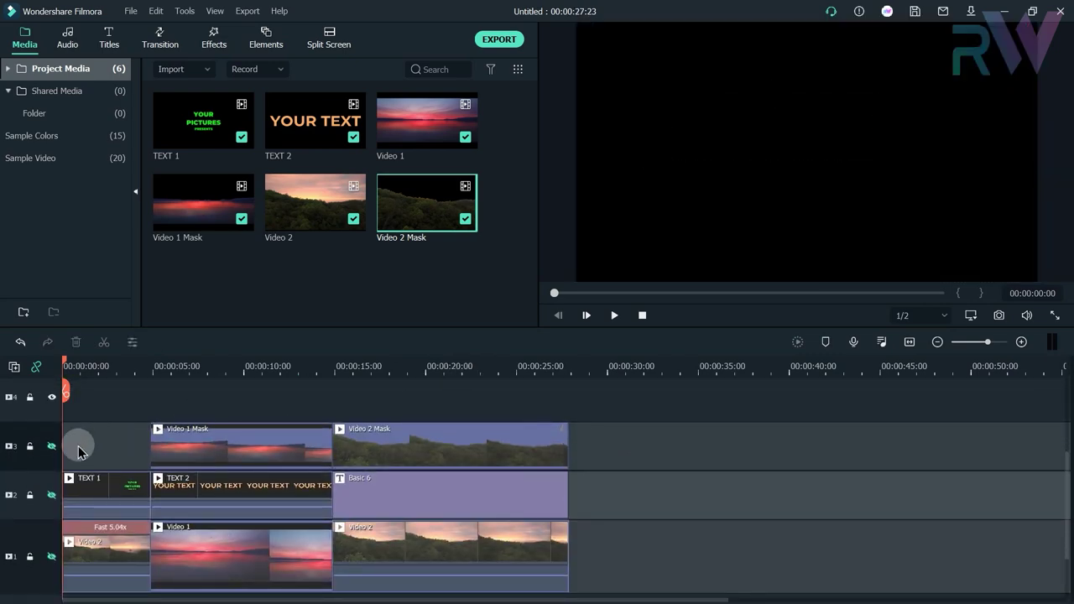
Turn visibility back on for the hidden tracks holding the arranged clips and return the playhead to the timeline start.
click(50, 449)
click(51, 557)
click(135, 364)
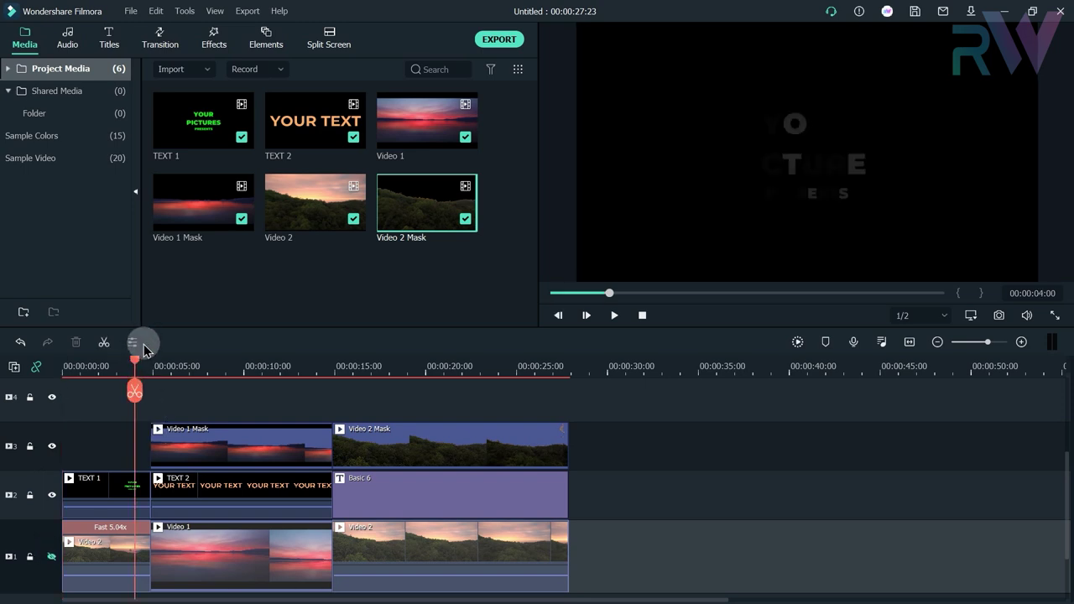
drag(126, 363, 19, 360)
Add Fade transitions on tracks 1 to 3 at the start of the Video 1 section and at its junction with the Video 2 section.
click(159, 38)
drag(380, 138, 164, 458)
drag(411, 132, 160, 495)
drag(409, 144, 163, 558)
mouse_move(426, 132)
mouse_down()
mouse_move(117, 492)
mouse_move(127, 505)
mouse_up()
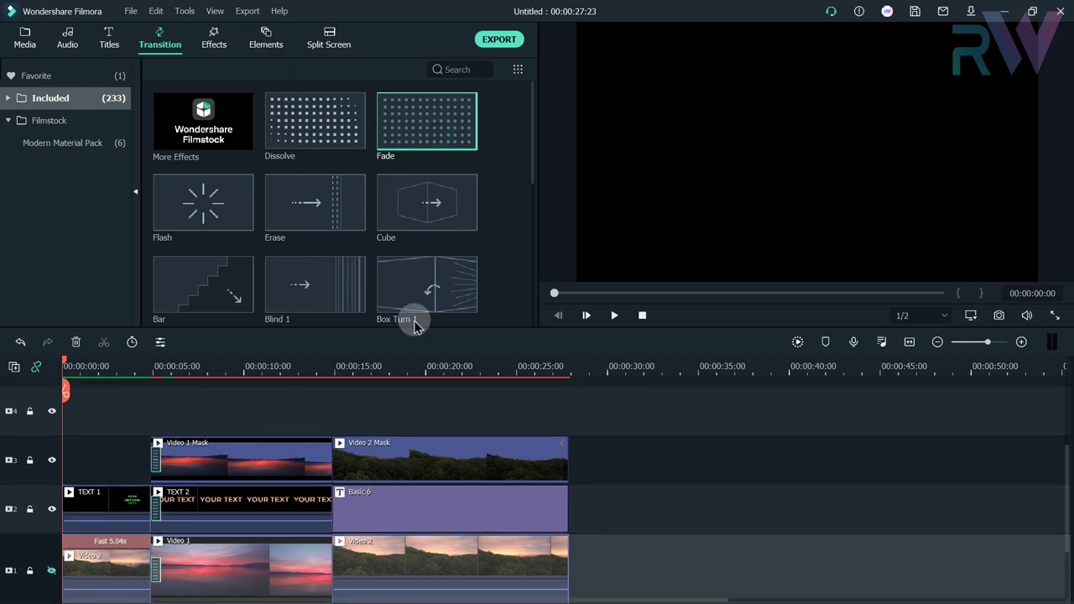
mouse_move(403, 144)
mouse_down()
mouse_move(328, 453)
mouse_move(331, 472)
mouse_move(340, 460)
mouse_move(332, 512)
mouse_move(353, 470)
mouse_move(333, 569)
mouse_up()
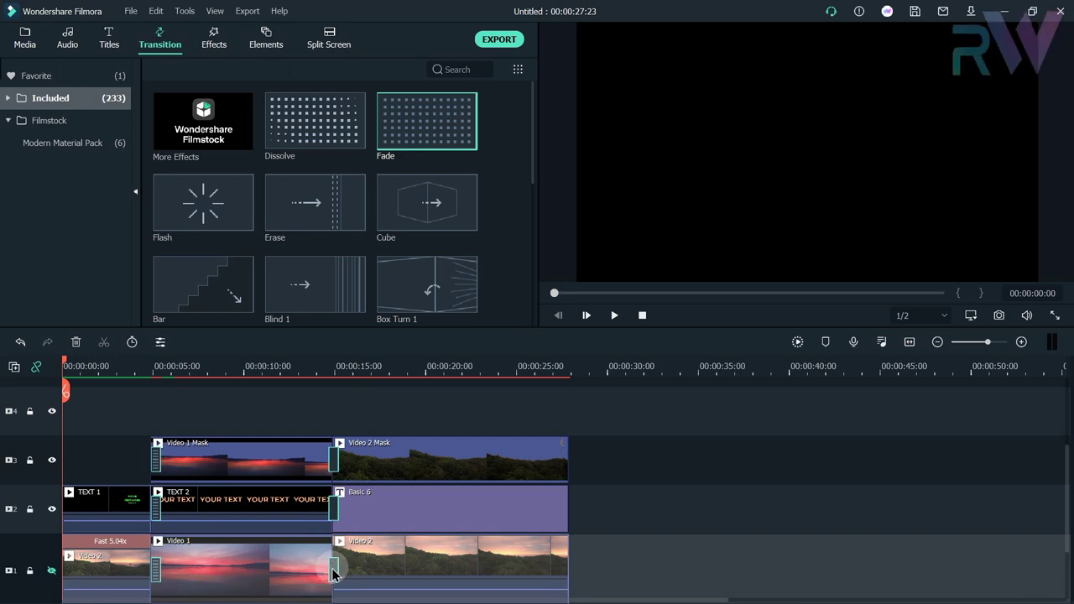
Lengthen the Fade transitions at the junction between the Video 1 and Video 2 sections to about 2 seconds.
click(546, 368)
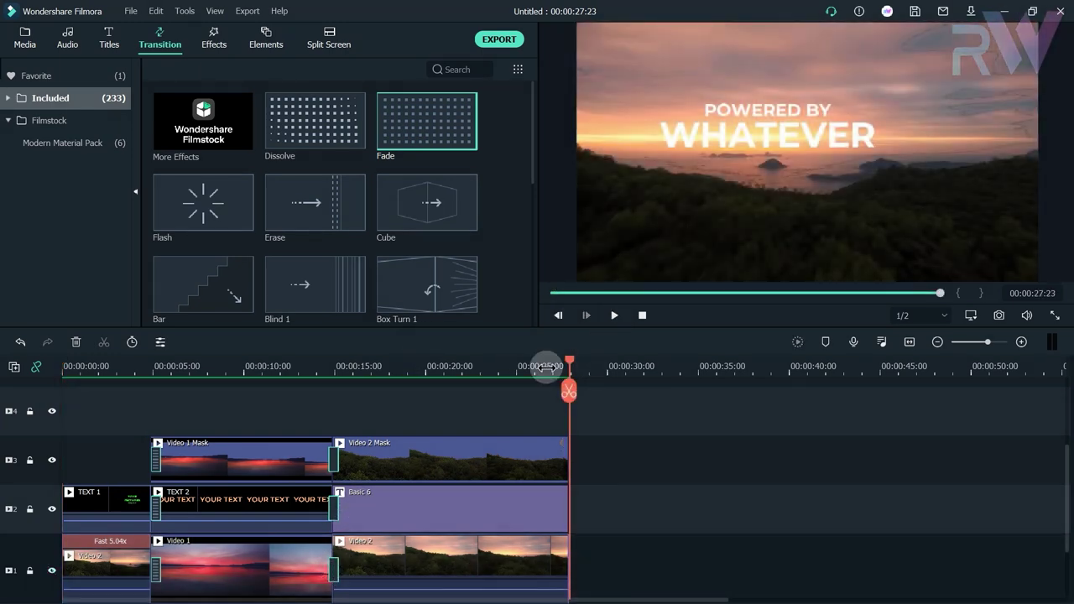
click(366, 468)
click(336, 460)
right_click(337, 460)
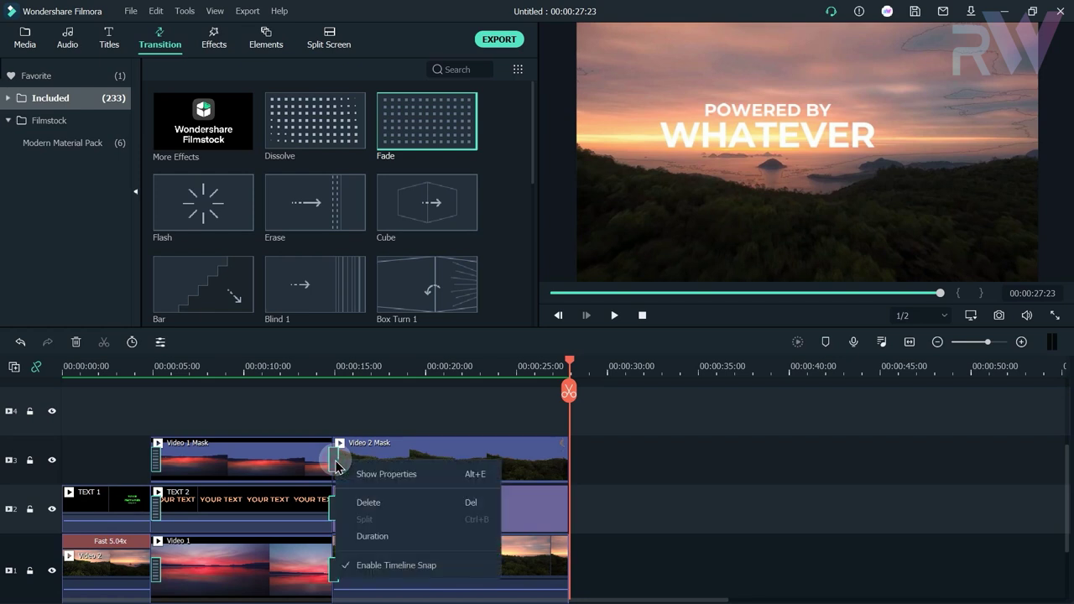
click(361, 472)
click(174, 109)
text(13)
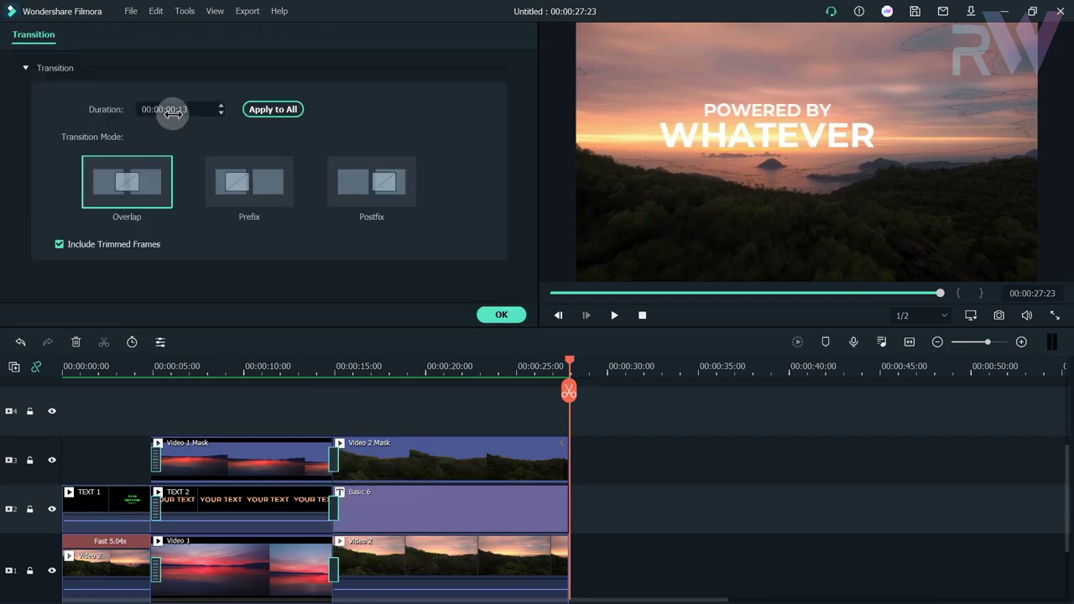
click(159, 109)
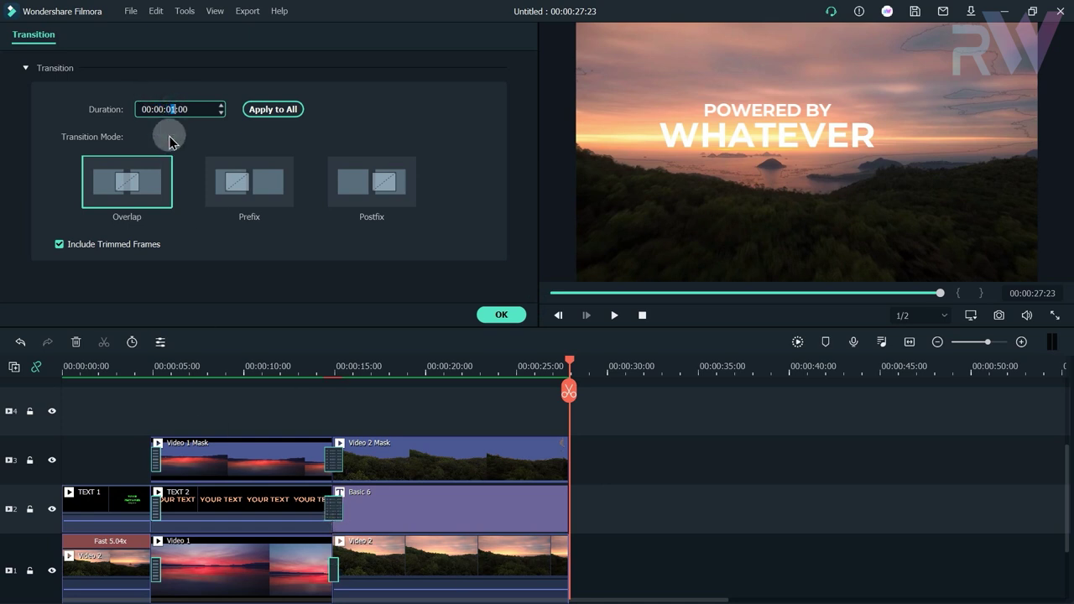
key(Return)
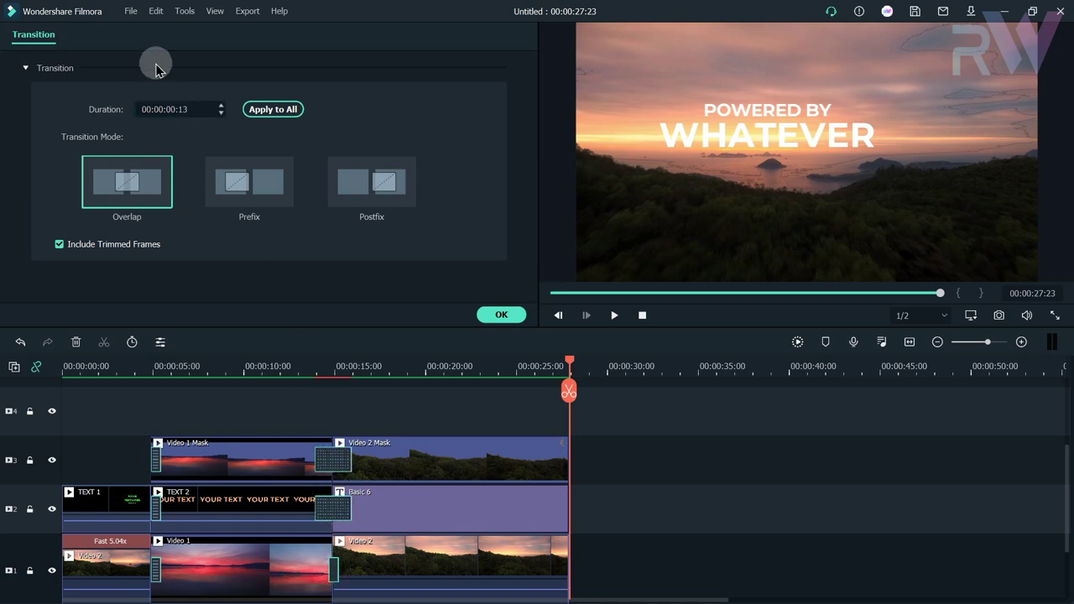
Lengthen the Fade transitions at the start of the Video 1 section to about 2 seconds and apply the settings.
click(169, 109)
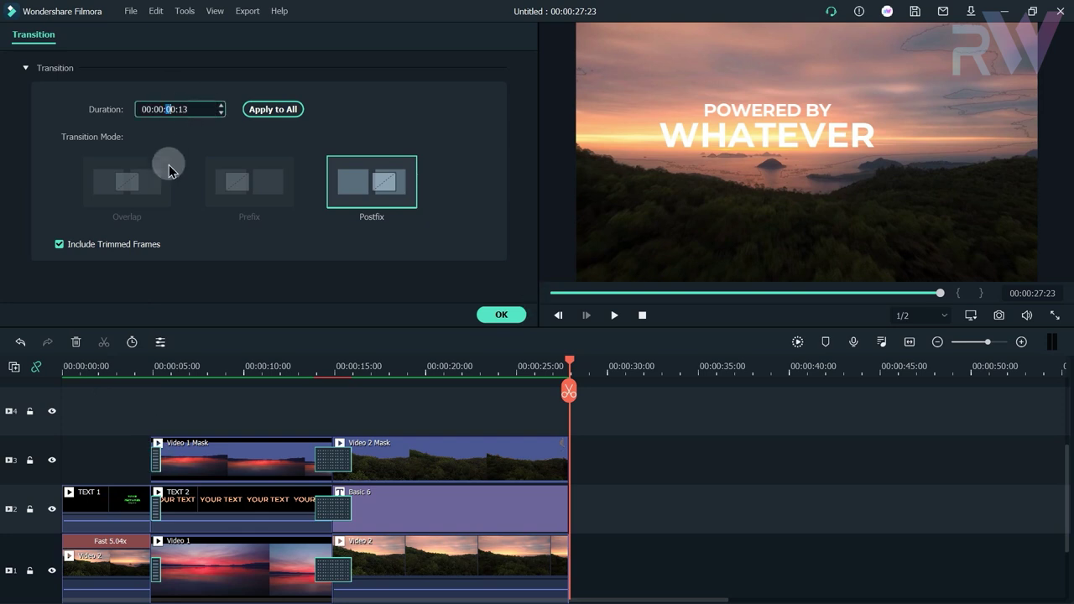
click(157, 201)
click(155, 570)
click(512, 315)
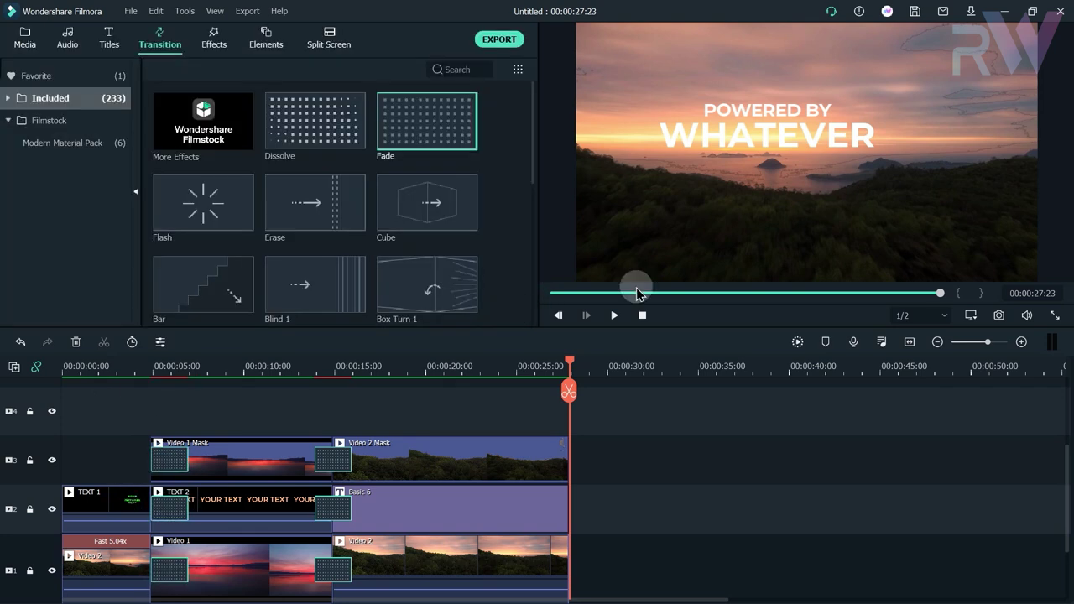
Search the effects for "21", place Cinema 21:9 on track 4 over the whole sequence, and check the frame at about 18 seconds.
click(216, 38)
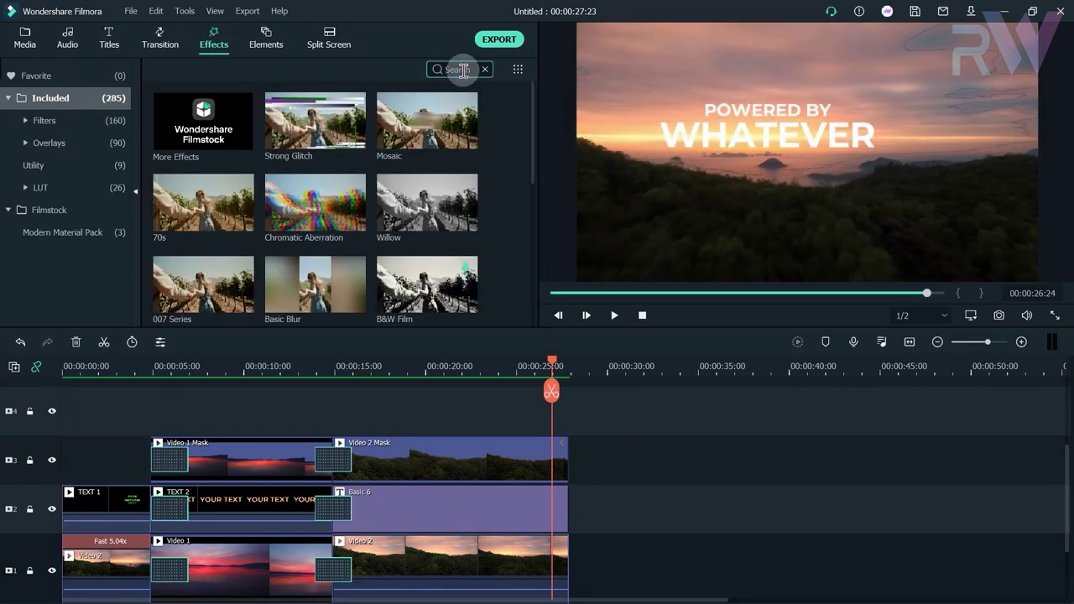
text(21)
drag(203, 122, 568, 417)
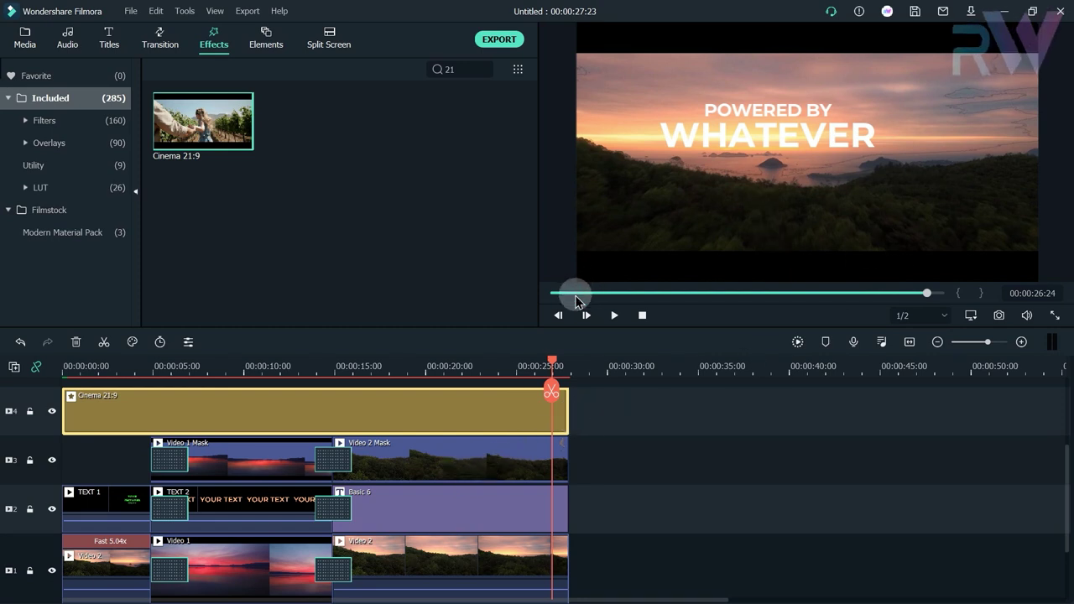
click(391, 370)
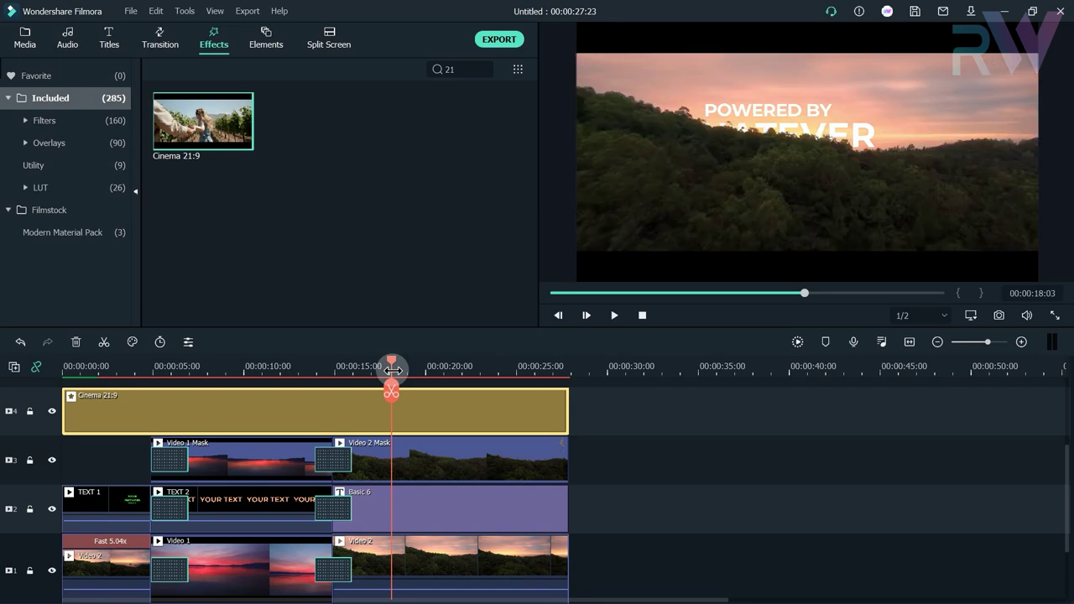